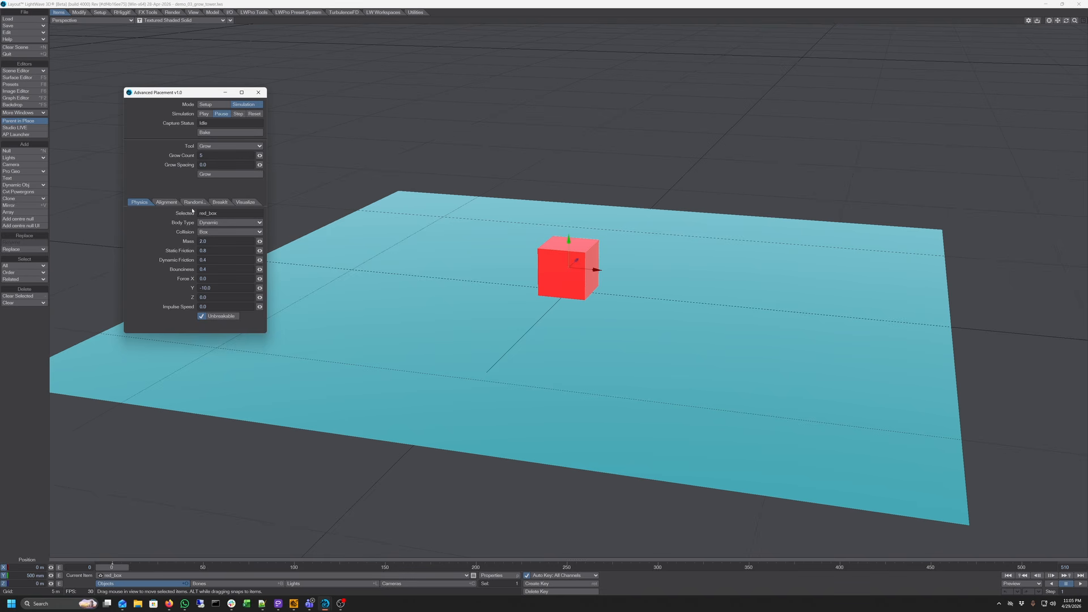
# Open the Alignment settings and set the Grow Count to 50
pyautogui.click(166, 202)
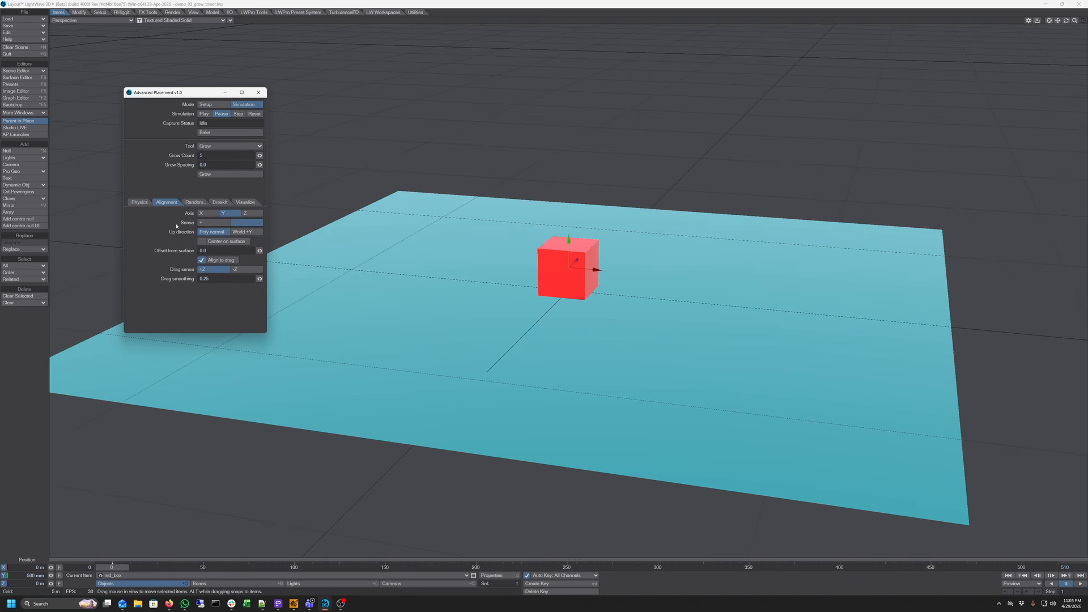
pyautogui.click(214, 223)
pyautogui.press('Tab')
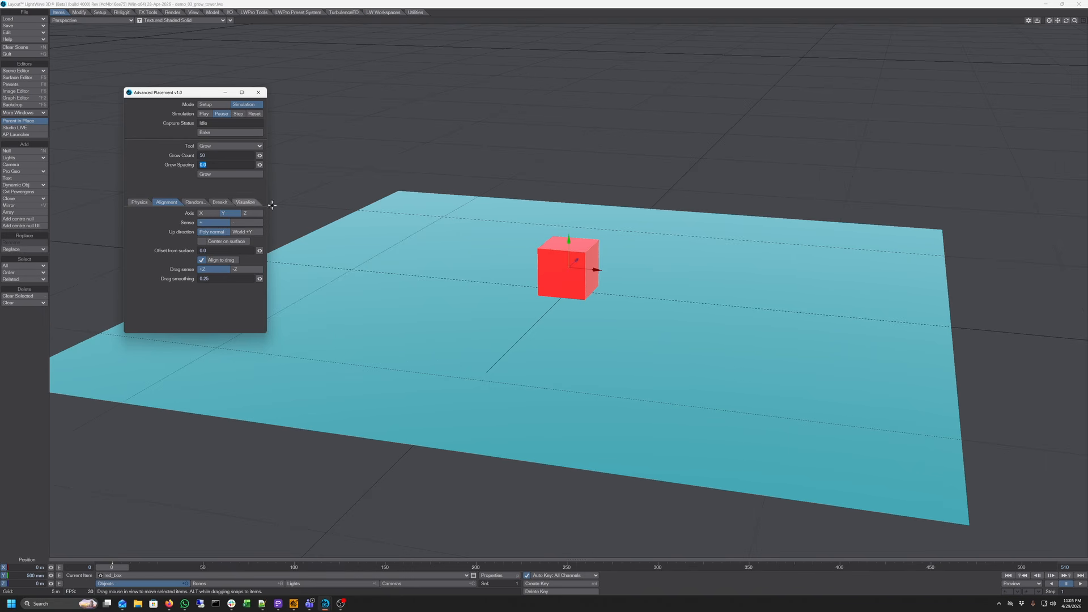
# Grow a stack of 50 copies from the red box
pyautogui.moveTo(1076, 21); pyautogui.dragTo(919, 86)
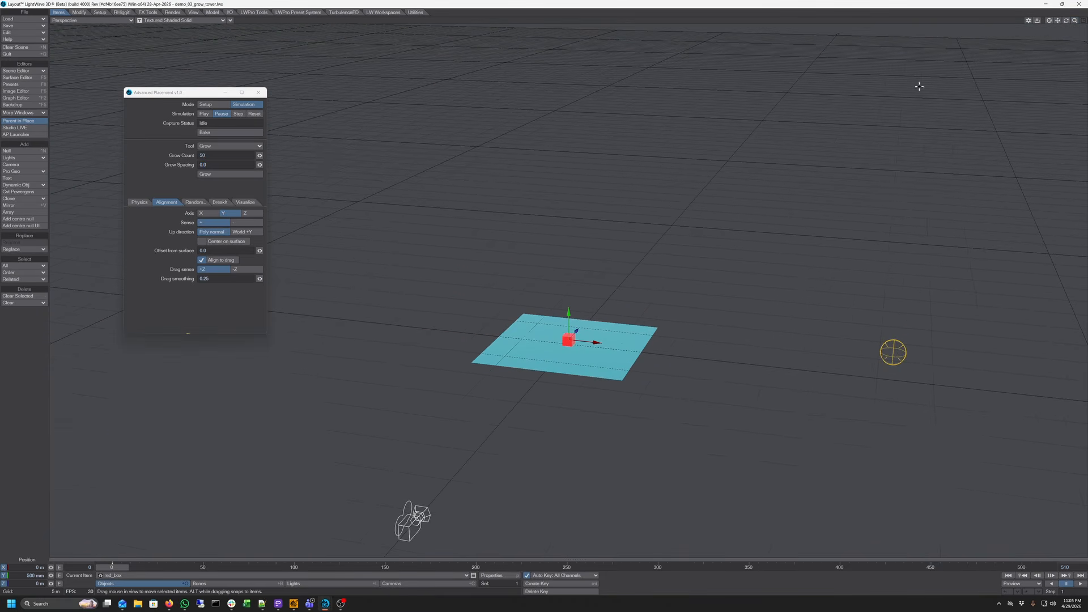
pyautogui.click(229, 176)
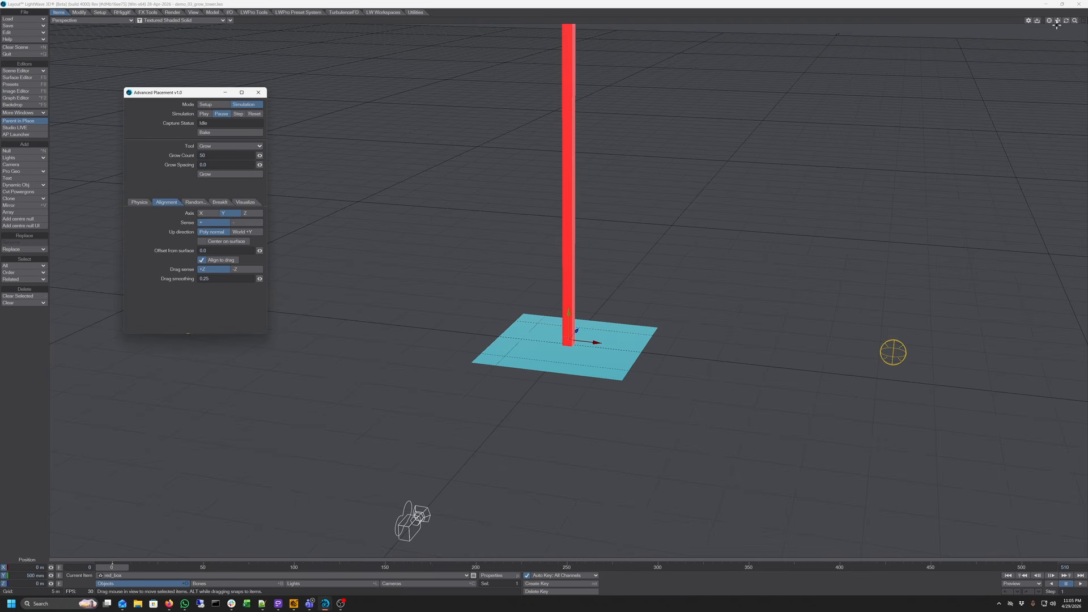
# Run the physics simulation on the grown stack and play back the recorded frames
pyautogui.moveTo(1058, 21); pyautogui.dragTo(1054, 63, button='right')
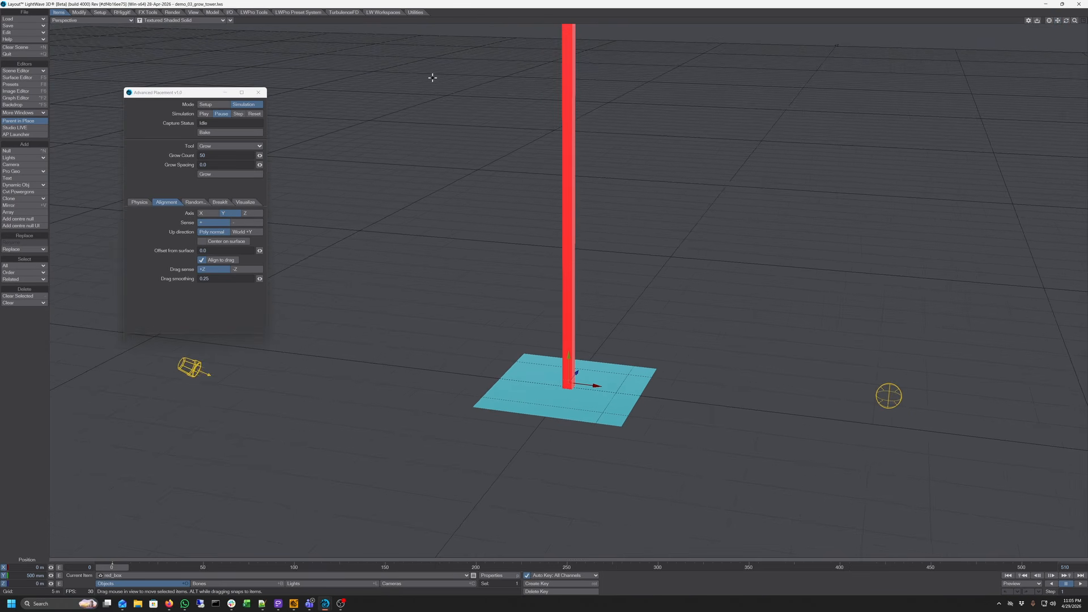
pyautogui.click(204, 113)
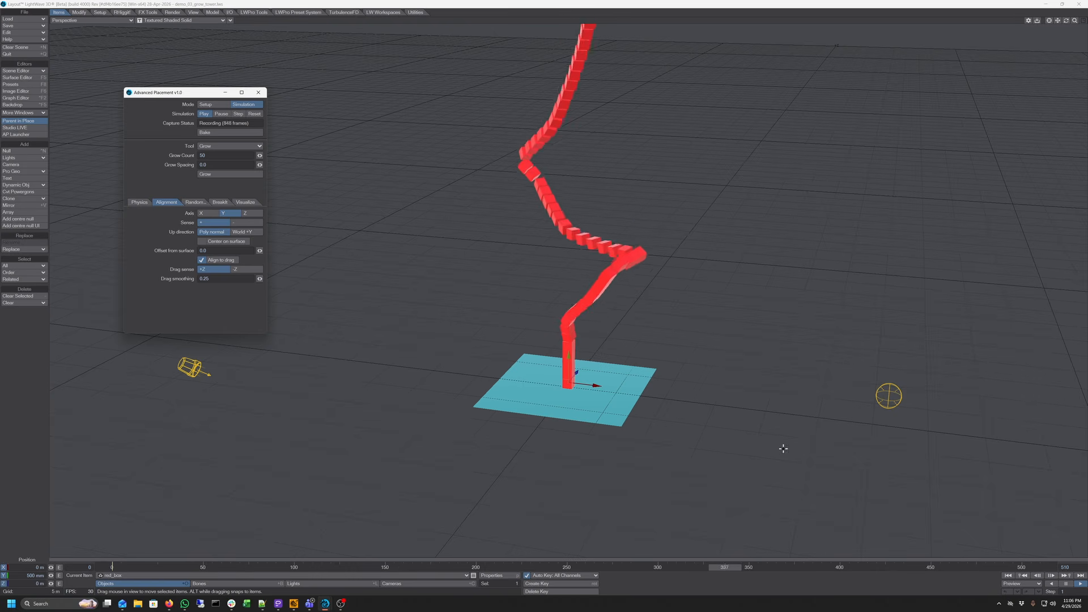
pyautogui.click(1066, 586)
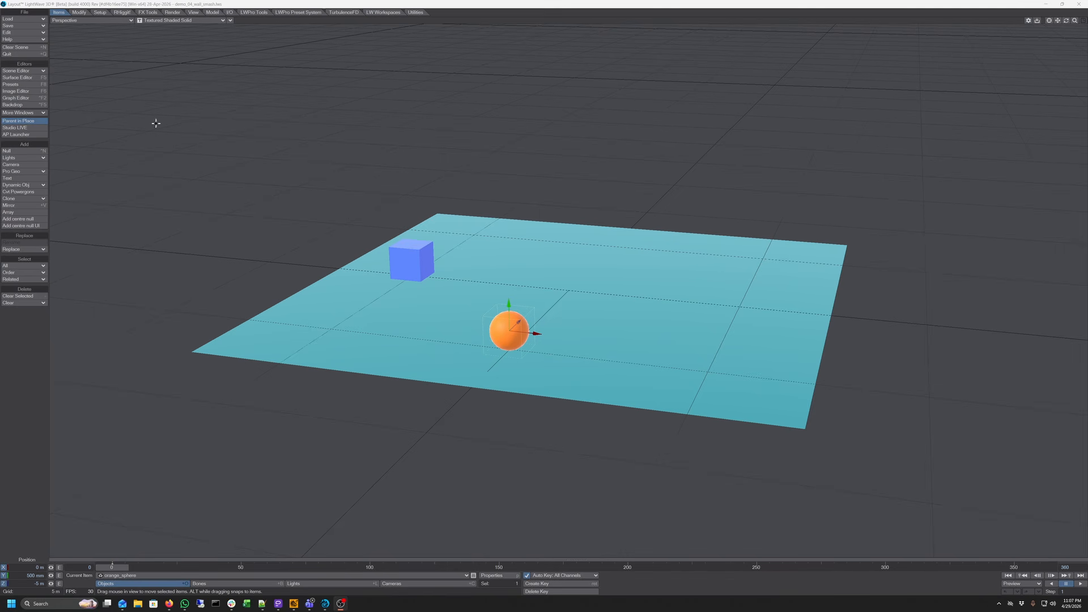
# Open the Advanced Placement window and move it to the upper left of the viewport
pyautogui.click(32, 136)
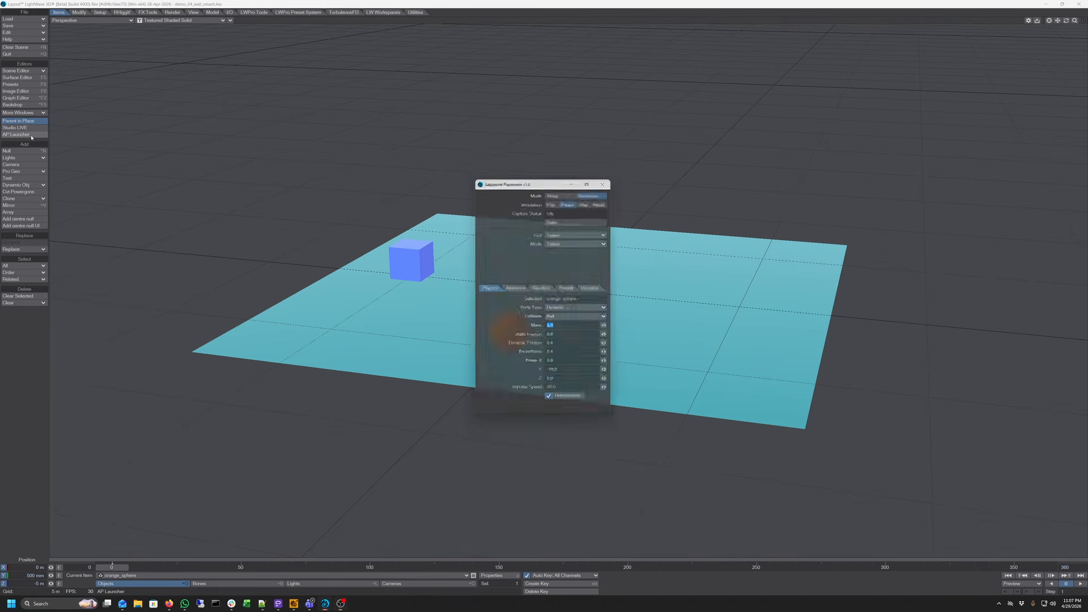
pyautogui.moveTo(514, 180); pyautogui.dragTo(192, 89)
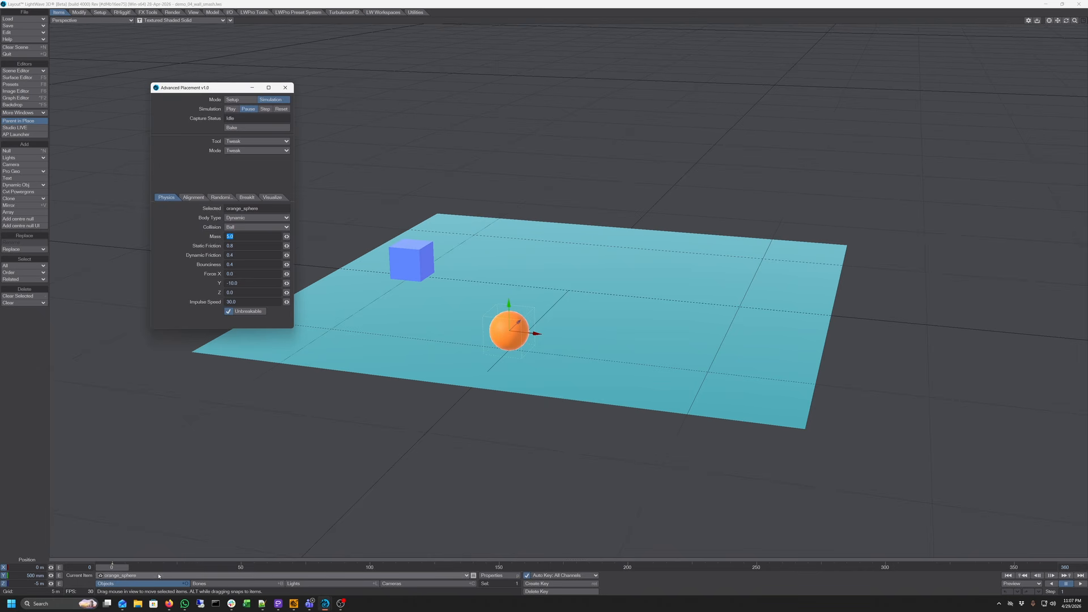
# Make blue_box the current item and build a wall of 5 rows and 10 columns with 0.05 gaps using the Wall tool
pyautogui.click(170, 576)
pyautogui.click(178, 561)
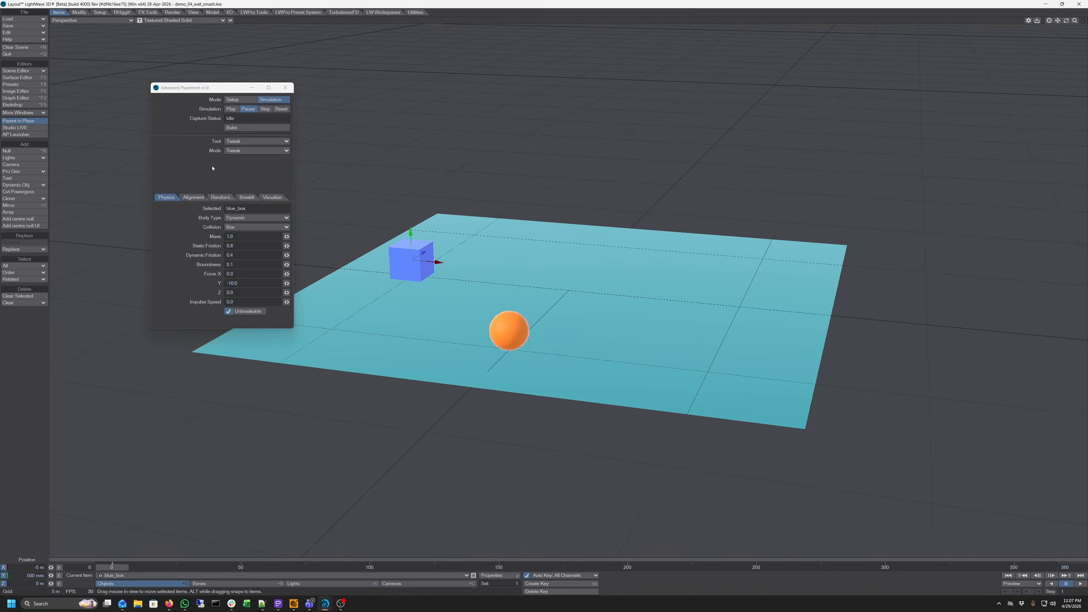
pyautogui.click(252, 142)
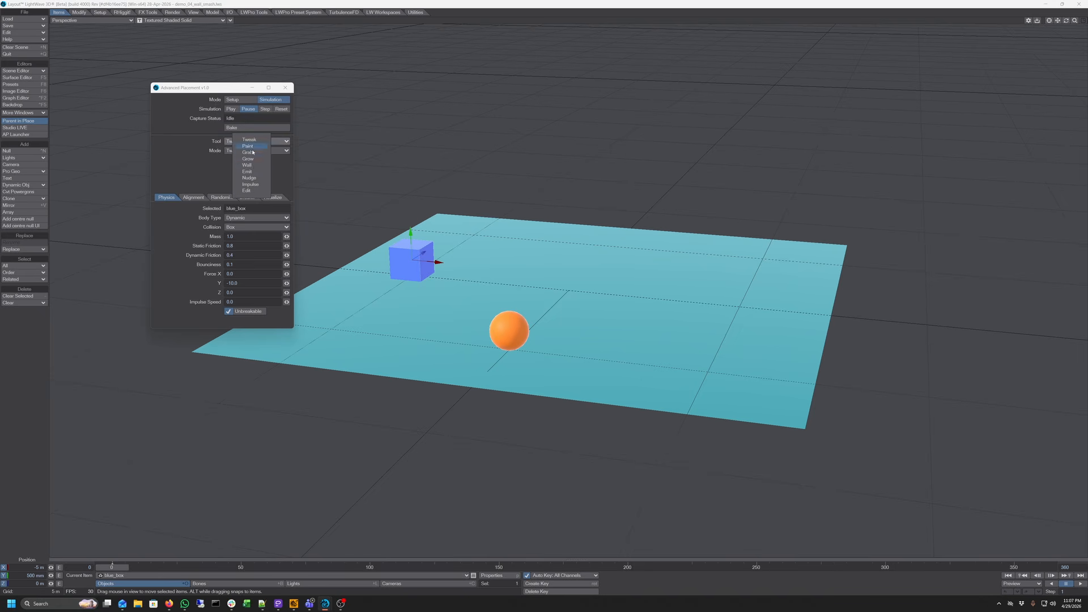
pyautogui.click(254, 165)
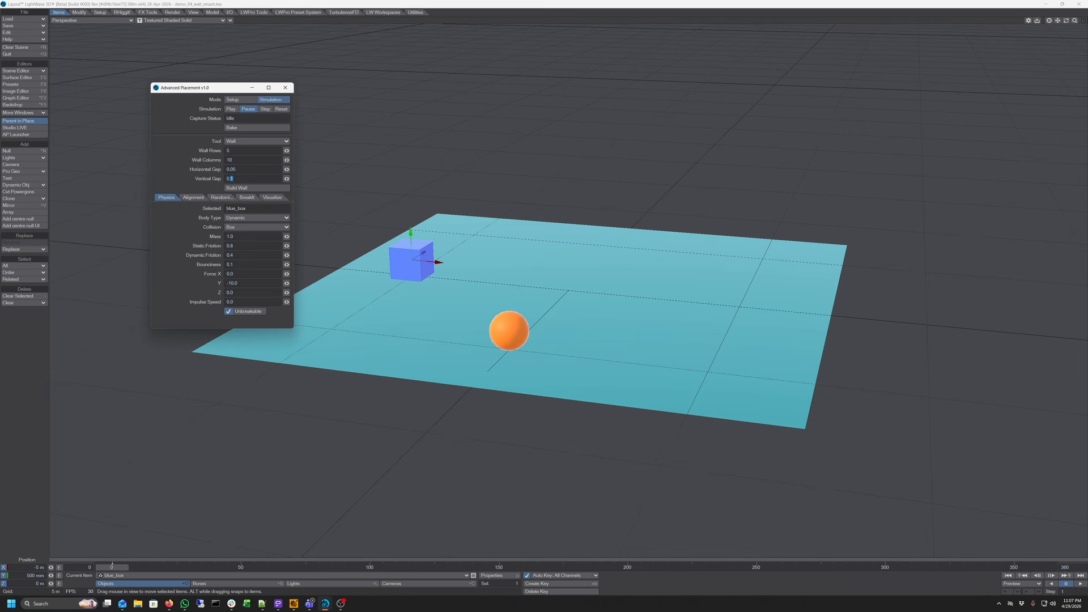
pyautogui.press('Tab')
pyautogui.click(258, 189)
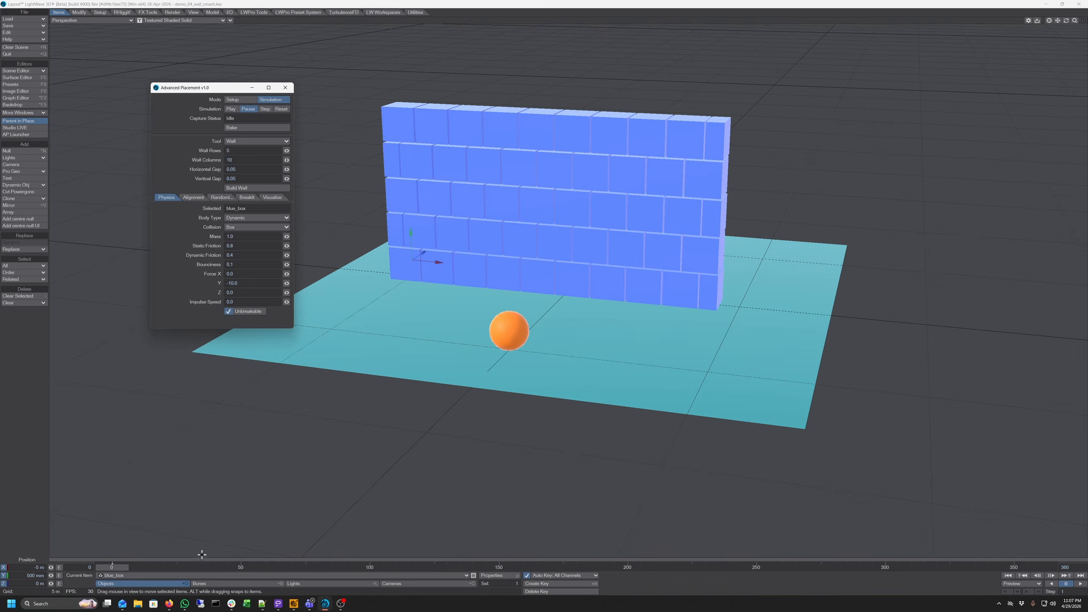
# Make orange_sphere the current item and choose the Emit tool in Mouse mode
pyautogui.click(189, 576)
pyautogui.click(205, 590)
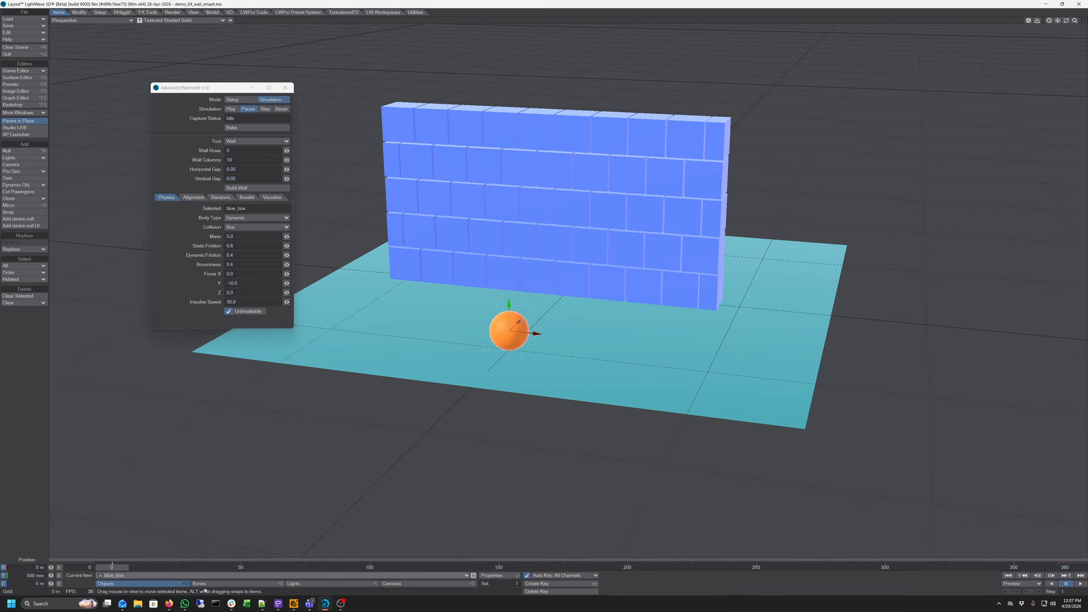
pyautogui.click(242, 143)
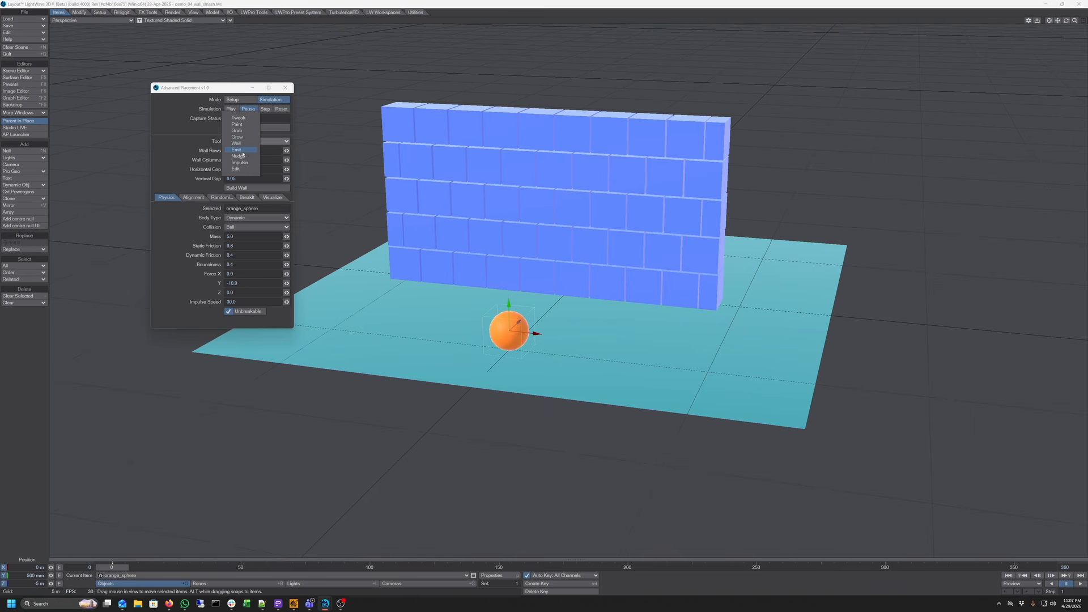
pyautogui.click(243, 152)
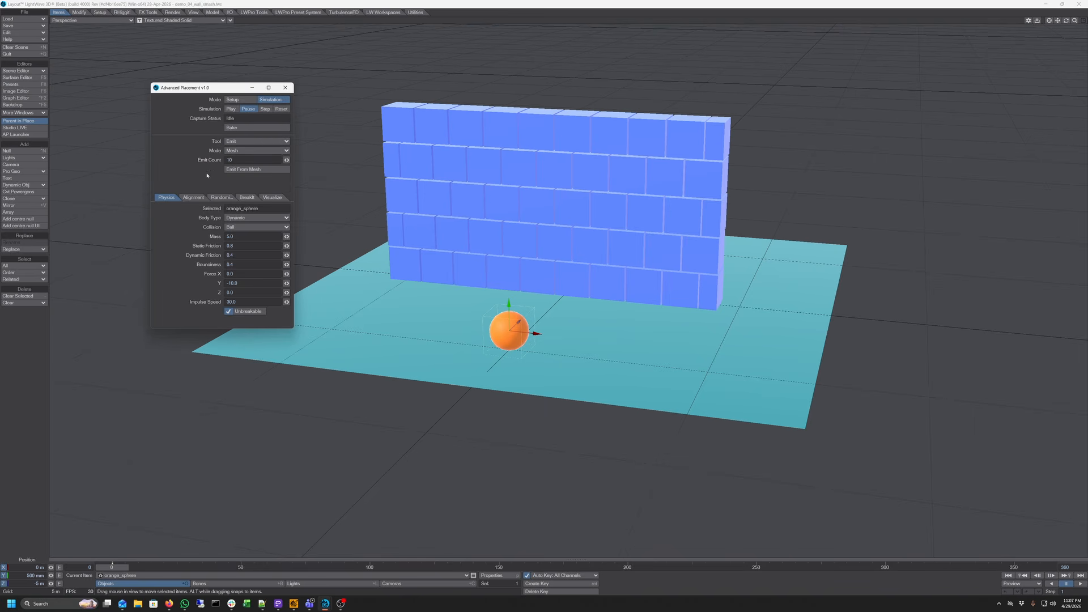
pyautogui.click(244, 150)
pyautogui.click(248, 146)
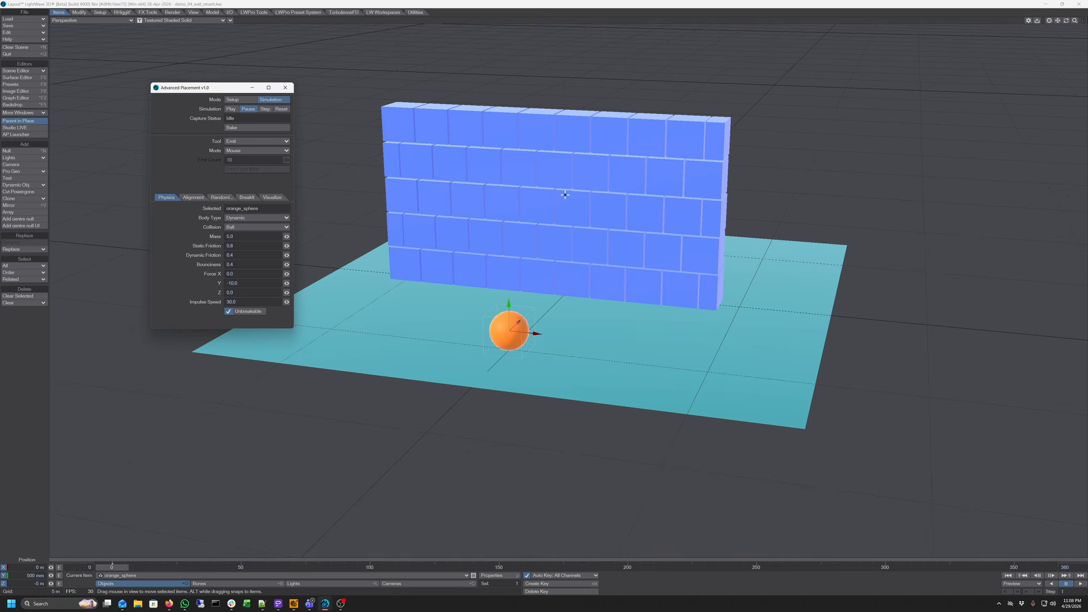
# Shoot orange spheres at the wall from several points in the viewport
pyautogui.click(566, 163)
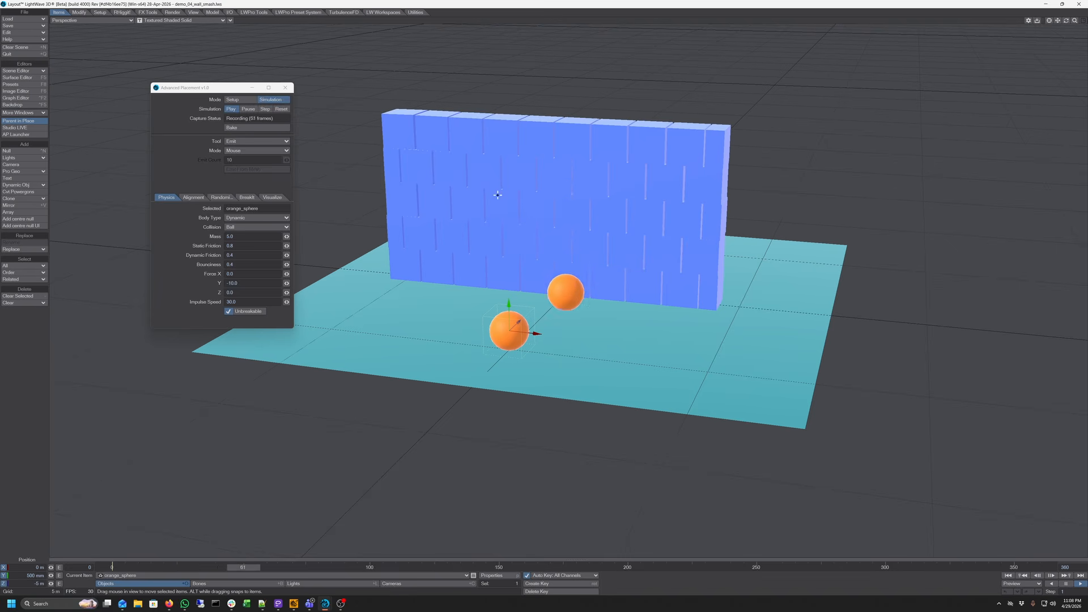
pyautogui.click(462, 172)
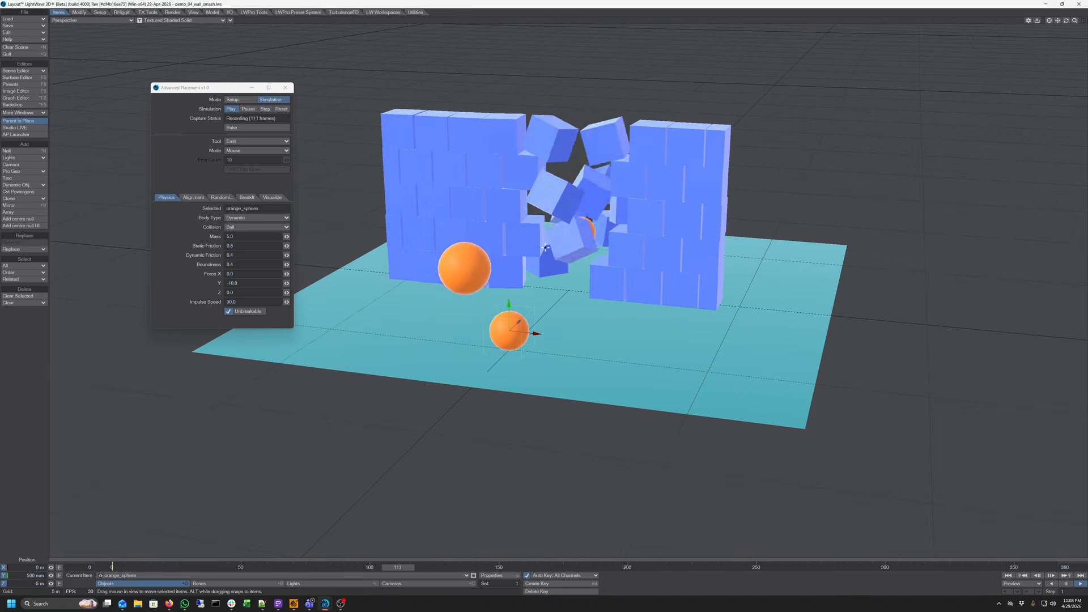
pyautogui.click(652, 224)
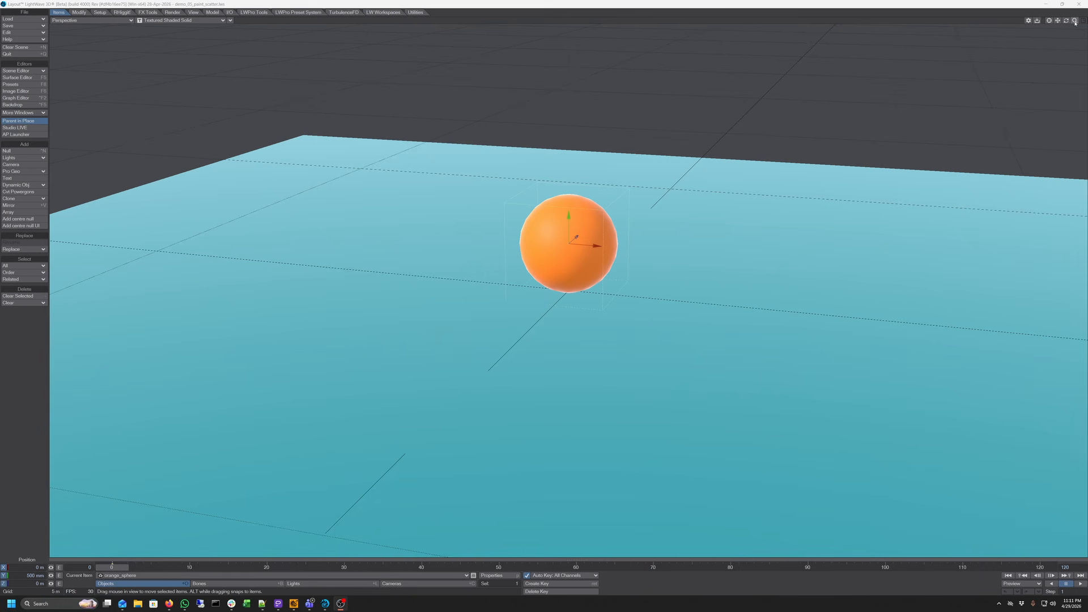
# Open the Advanced Placement window and move it to the upper left of the viewport
pyautogui.moveTo(1076, 23); pyautogui.dragTo(1066, 23)
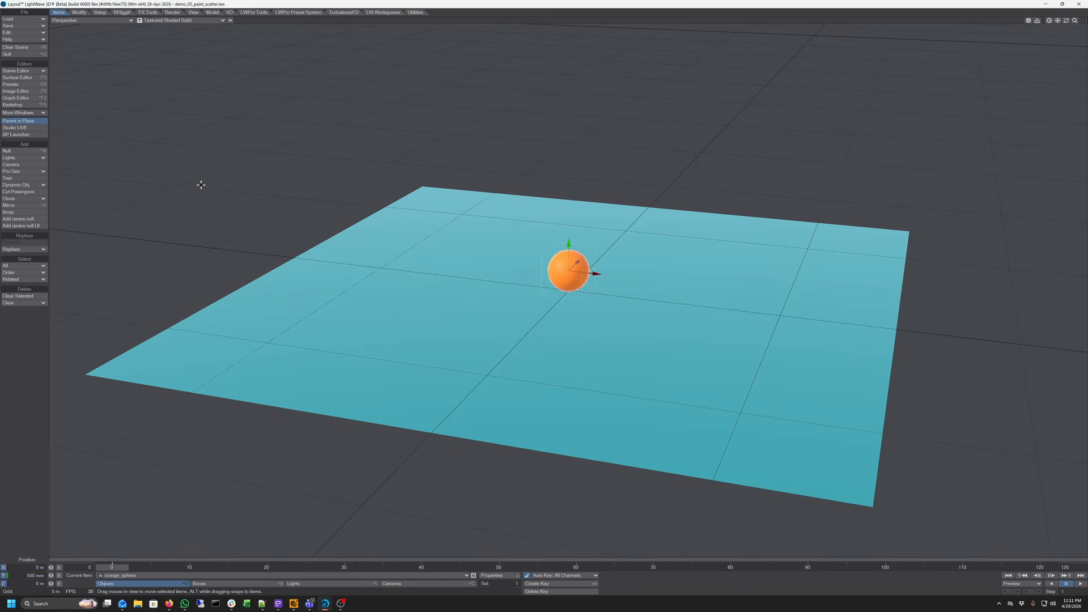
pyautogui.click(27, 136)
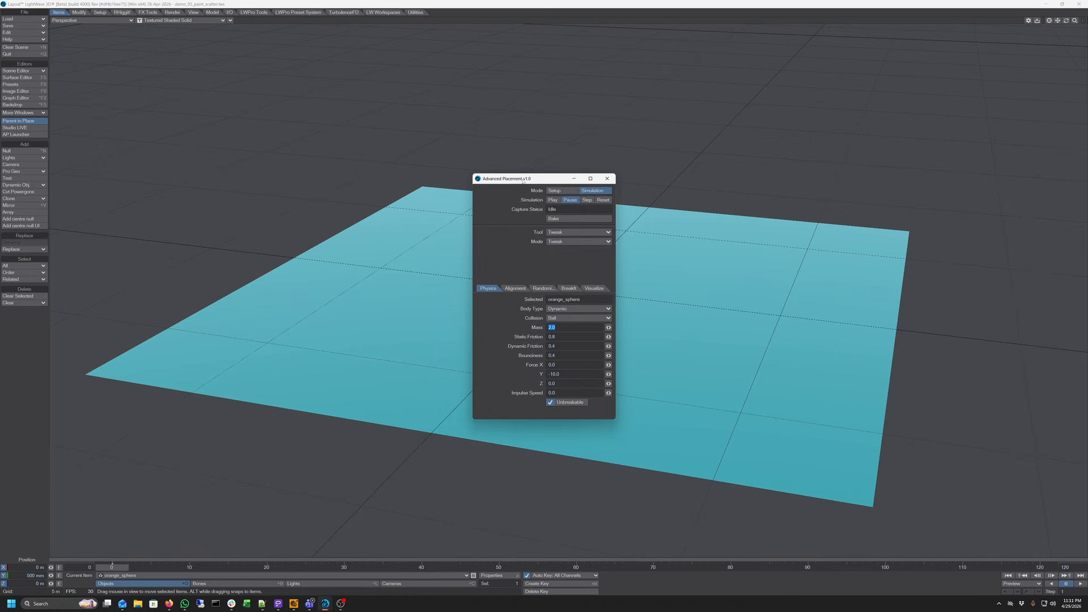
pyautogui.moveTo(523, 181); pyautogui.dragTo(201, 88)
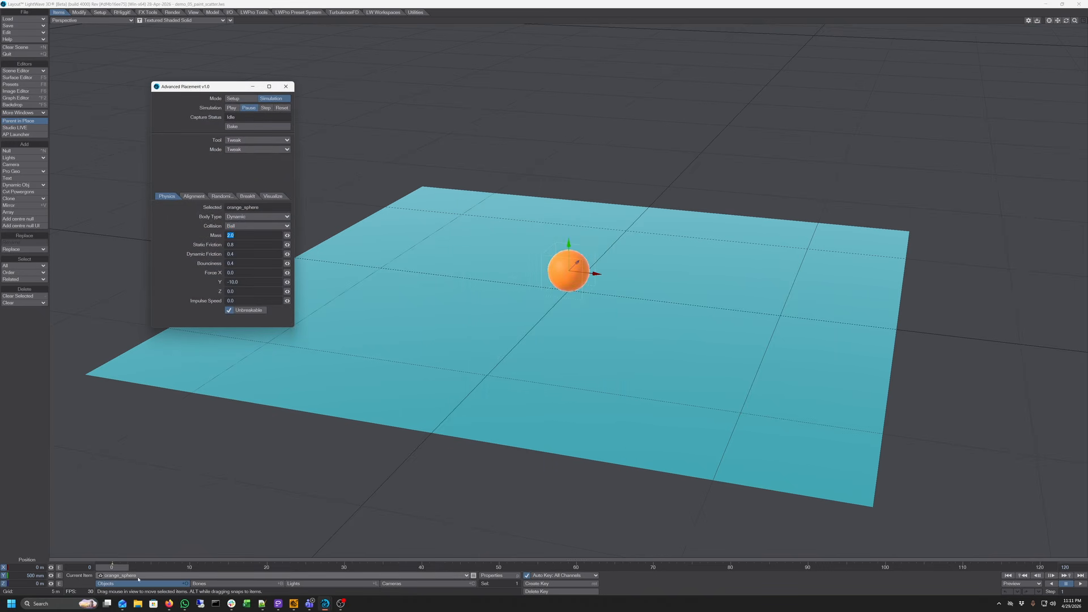
# Make orange_sphere the current item and choose the Paint tool
pyautogui.click(138, 577)
pyautogui.click(145, 568)
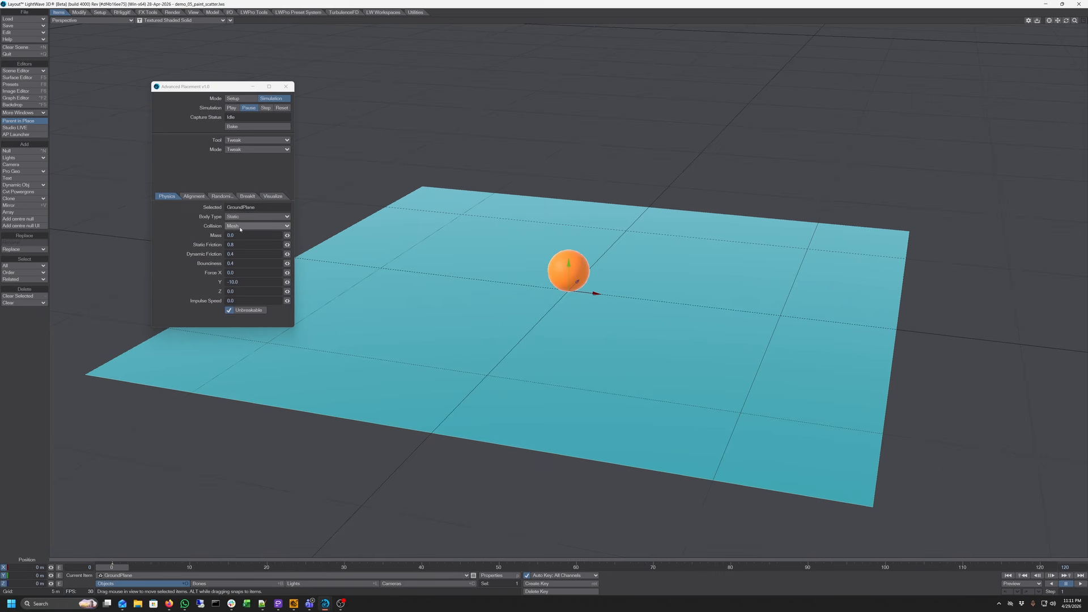
pyautogui.click(181, 574)
pyautogui.click(181, 582)
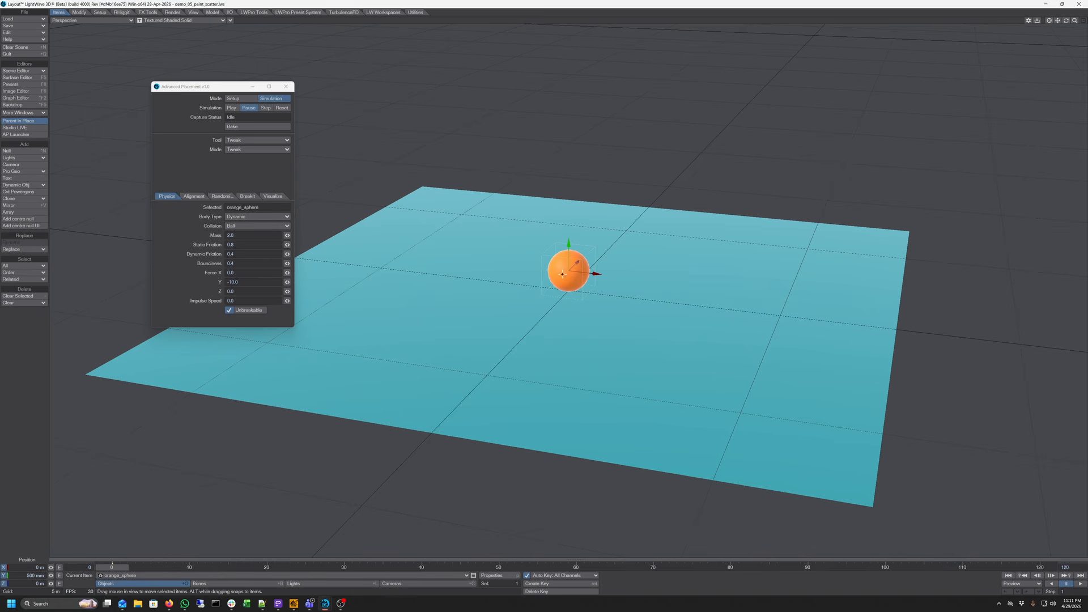
pyautogui.click(238, 141)
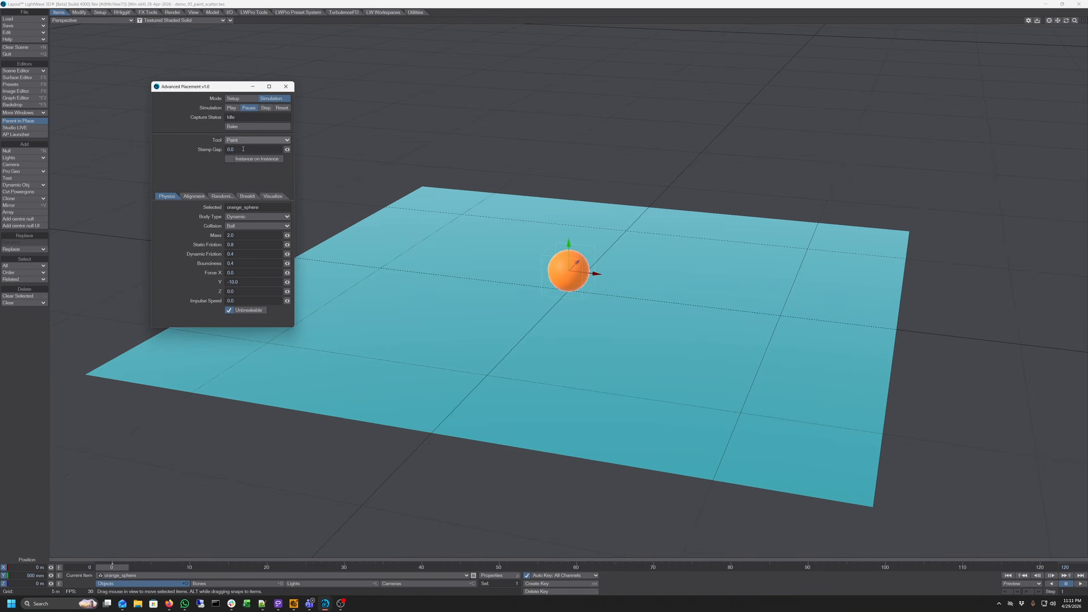
pyautogui.click(234, 146)
# Paint orange spheres onto the ground plane with a Stamp Gap of 0.0
pyautogui.click(243, 150)
pyautogui.press('BackSpace')
pyautogui.press('Tab')
pyautogui.click(560, 273)
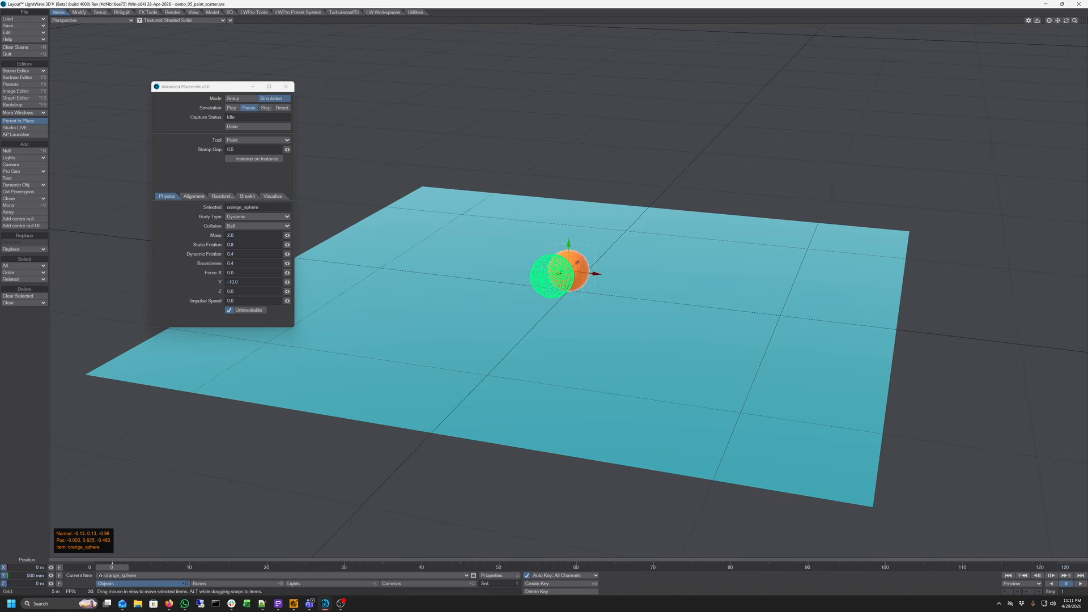
pyautogui.moveTo(558, 274)
pyautogui.mouseDown()
pyautogui.moveTo(542, 250)
pyautogui.moveTo(478, 239)
pyautogui.moveTo(434, 267)
pyautogui.moveTo(454, 315)
pyautogui.moveTo(552, 335)
pyautogui.moveTo(612, 333)
pyautogui.moveTo(634, 276)
pyautogui.moveTo(607, 226)
pyautogui.moveTo(709, 252)
pyautogui.moveTo(682, 352)
pyautogui.moveTo(749, 328)
pyautogui.moveTo(833, 260)
pyautogui.moveTo(822, 389)
pyautogui.moveTo(704, 426)
pyautogui.moveTo(510, 396)
pyautogui.mouseUp()
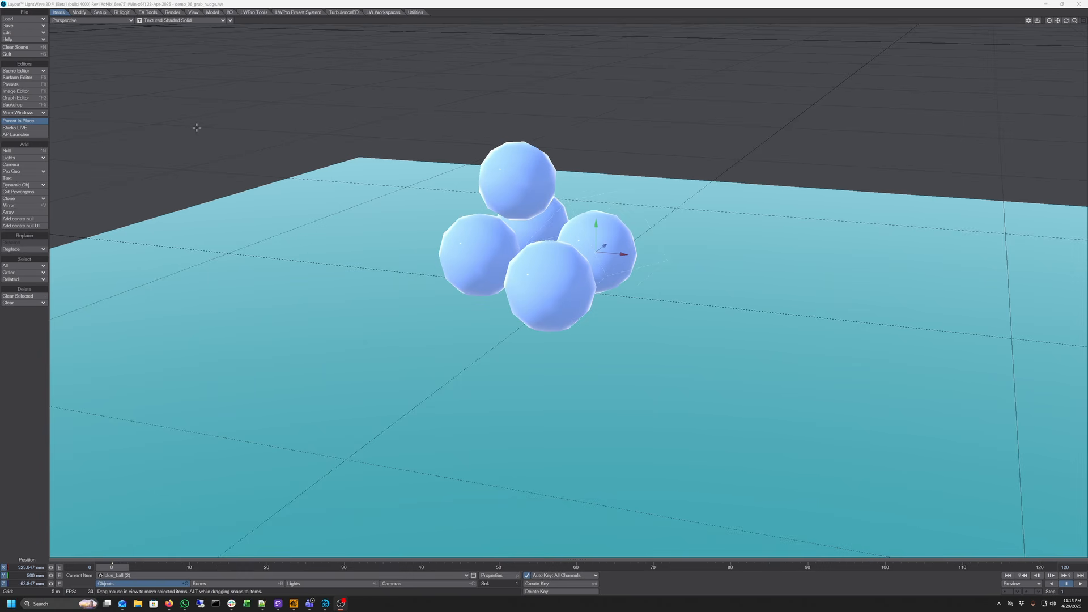
# Open the Advanced Placement window, move it aside, and switch its Mode to Setup
pyautogui.click(17, 135)
pyautogui.moveTo(549, 179); pyautogui.dragTo(254, 99)
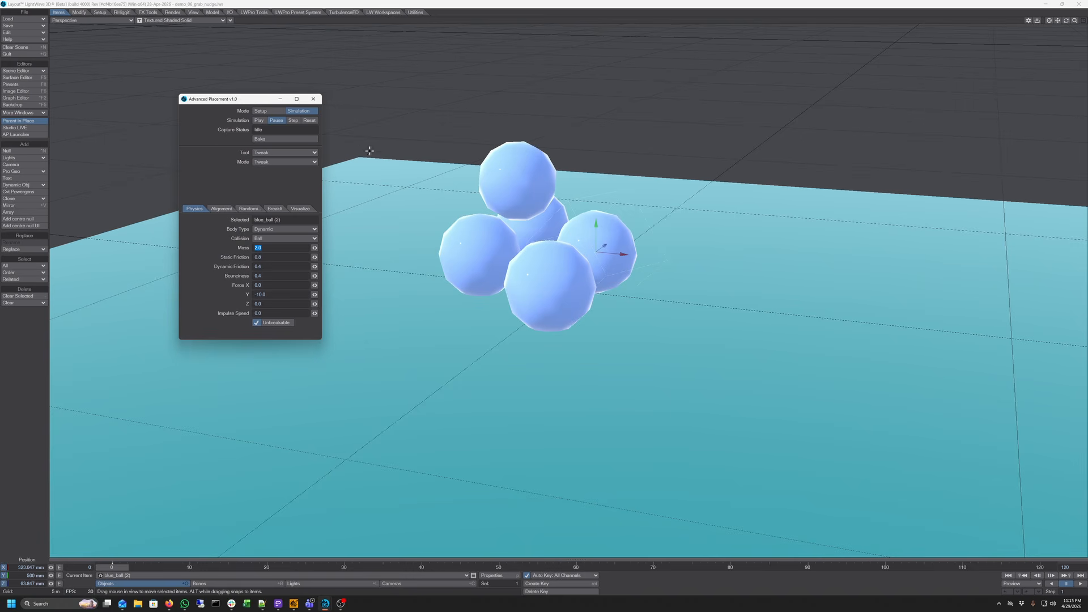
pyautogui.click(266, 111)
# Open the Scene Editor and select all five blue balls
pyautogui.click(232, 576)
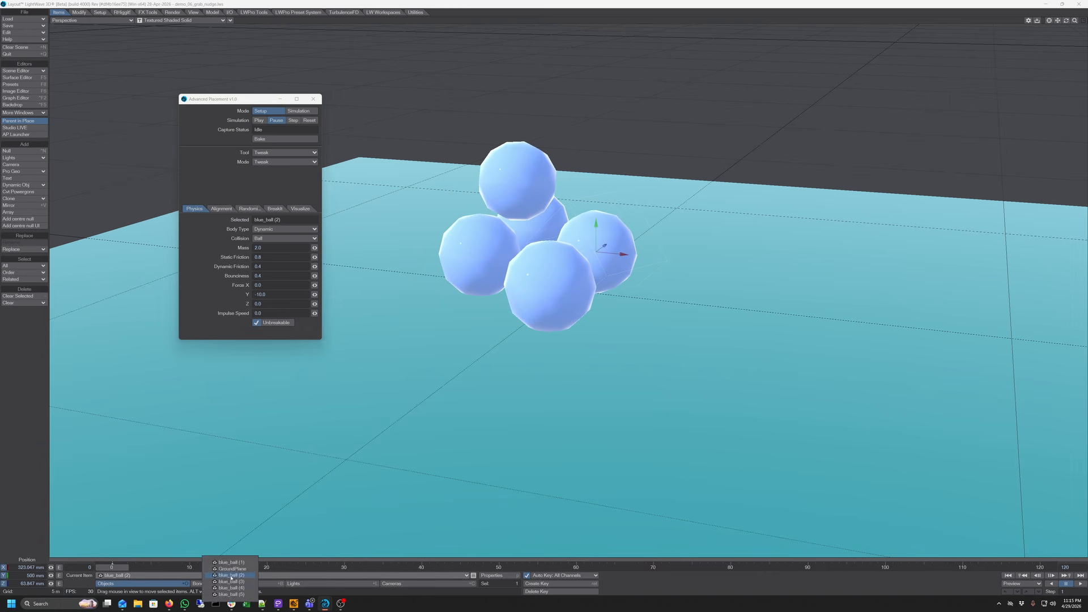
pyautogui.click(233, 569)
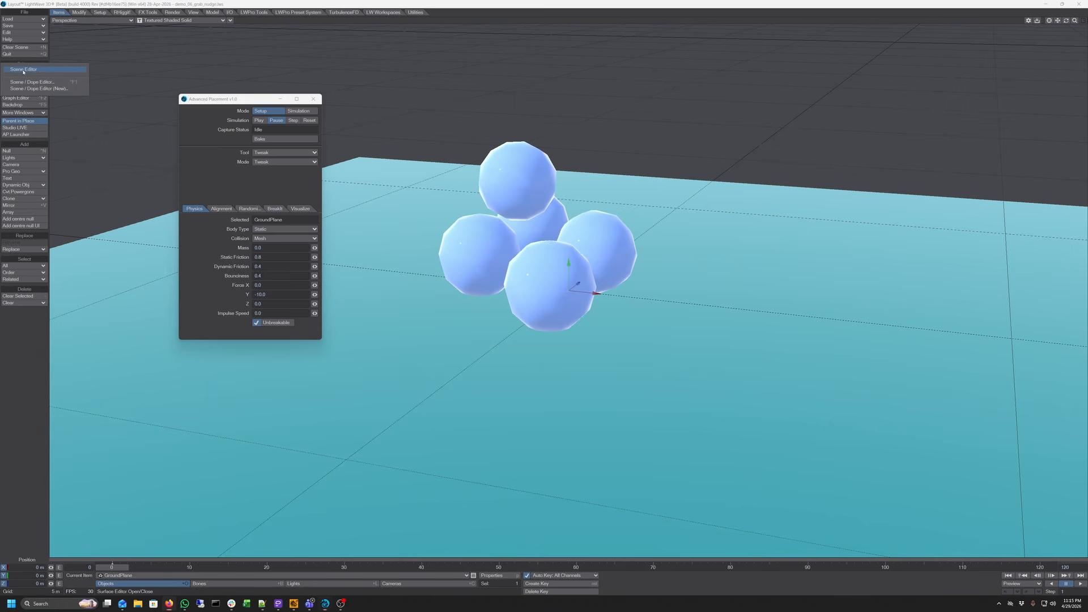
pyautogui.click(17, 71)
pyautogui.moveTo(704, 299); pyautogui.dragTo(717, 332)
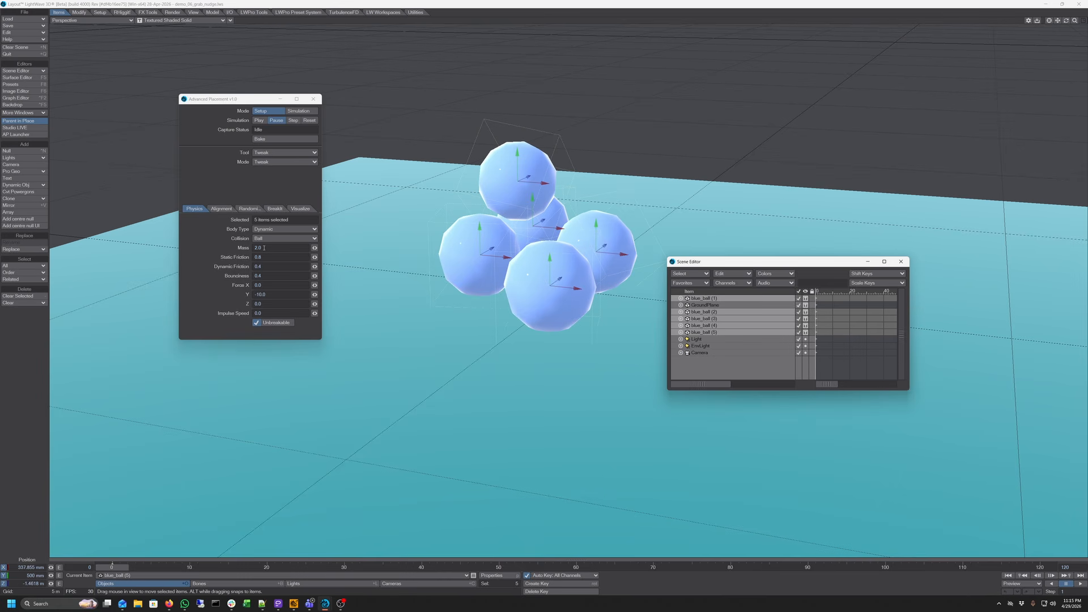
# Set the selected balls' Mass to 1 and Impulse Speed to 5
pyautogui.moveTo(264, 248); pyautogui.dragTo(243, 246)
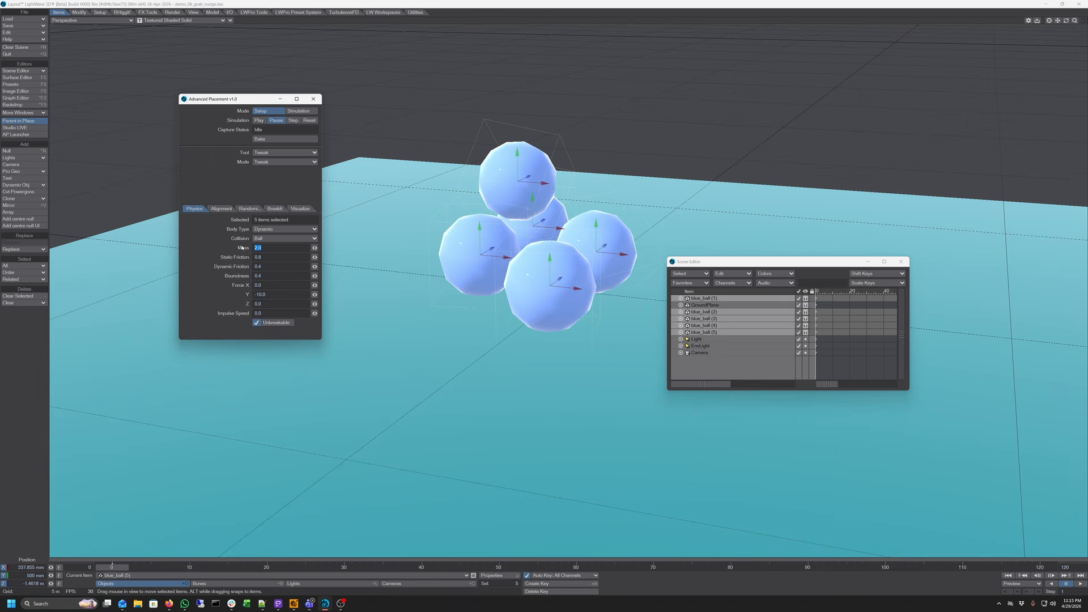
pyautogui.write('1')
pyautogui.press('Tab')
pyautogui.click(269, 313)
pyautogui.write('5')
pyautogui.press('Tab')
# Choose the Grab tool and drag several blue balls around in the viewport
pyautogui.click(280, 152)
pyautogui.click(288, 169)
pyautogui.moveTo(524, 167); pyautogui.dragTo(533, 217)
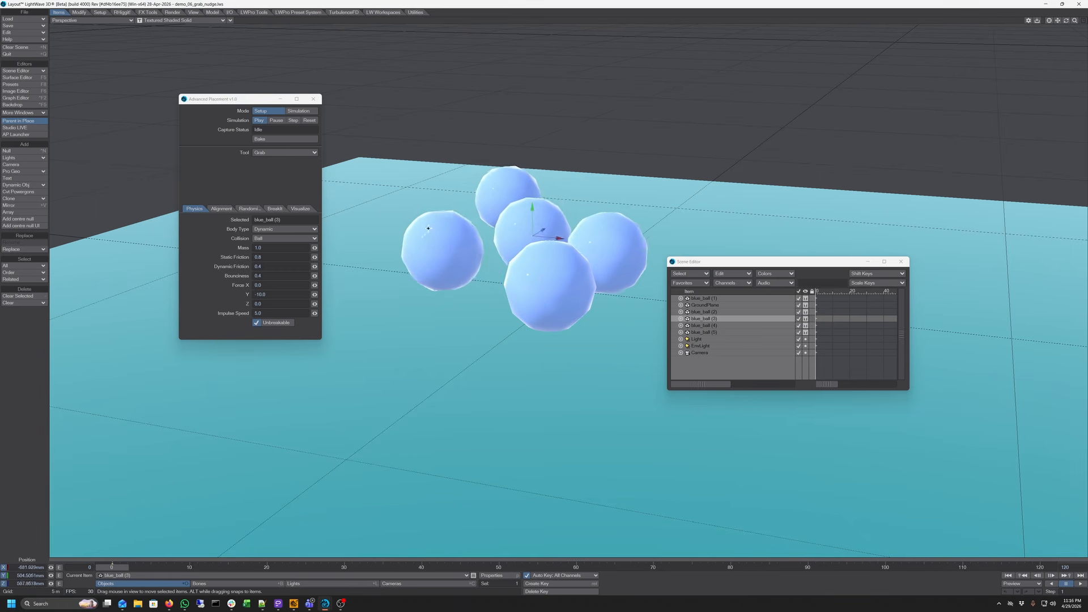
pyautogui.click(471, 235)
pyautogui.click(500, 194)
pyautogui.moveTo(619, 248); pyautogui.dragTo(632, 249)
pyautogui.click(545, 219)
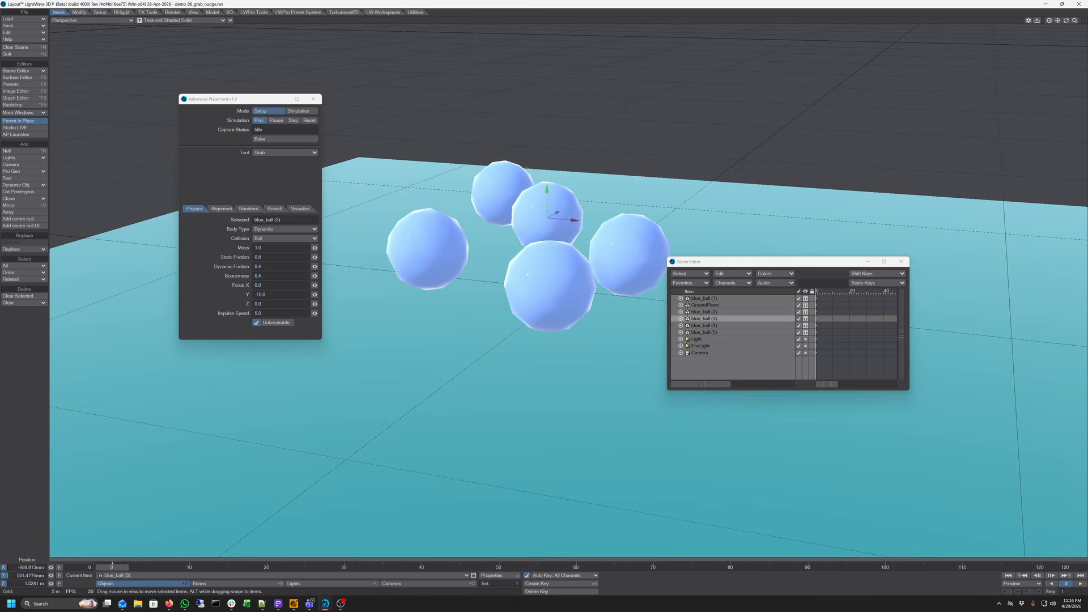
# Grab and drag several blue balls with the Grab tool, pushing them into a row
pyautogui.moveTo(445, 248); pyautogui.dragTo(435, 248)
pyautogui.click(435, 247)
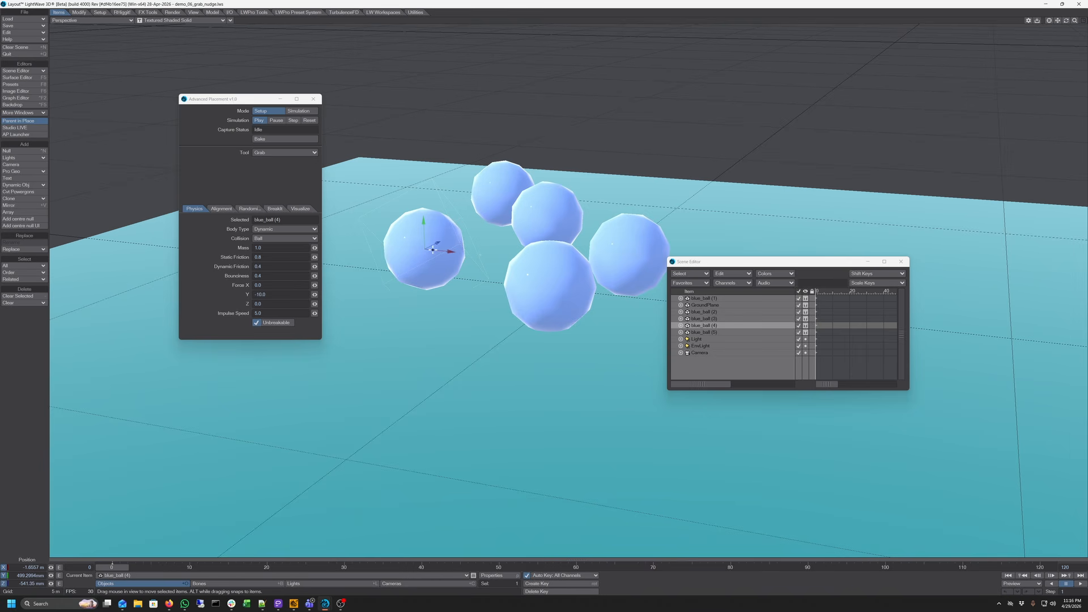
pyautogui.moveTo(434, 249)
pyautogui.mouseDown()
pyautogui.moveTo(413, 260)
pyautogui.moveTo(440, 263)
pyautogui.mouseUp()
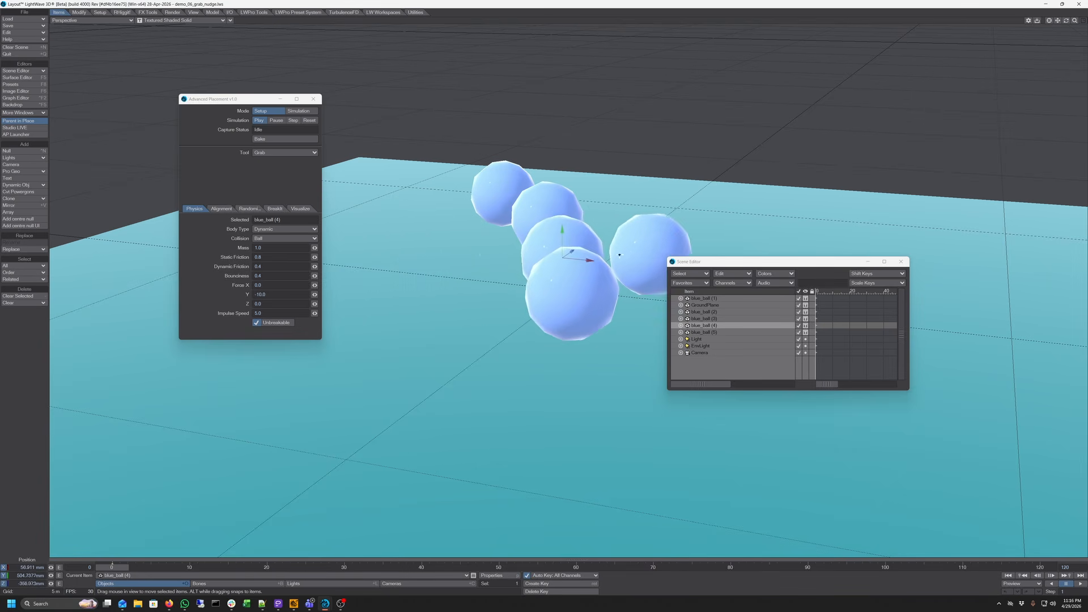
pyautogui.click(657, 243)
pyautogui.click(584, 240)
pyautogui.click(590, 284)
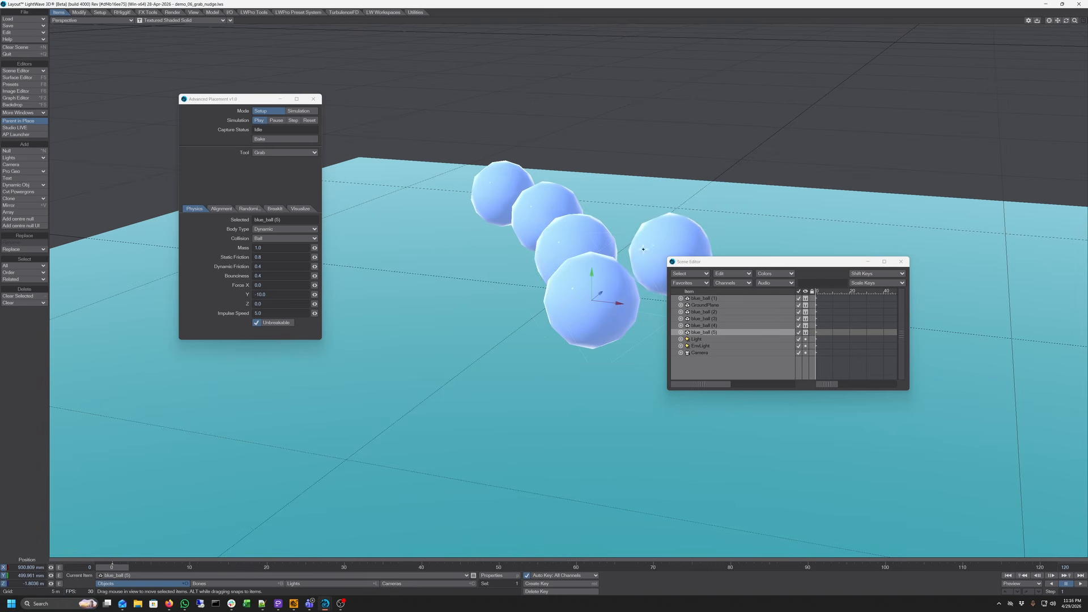
pyautogui.click(694, 235)
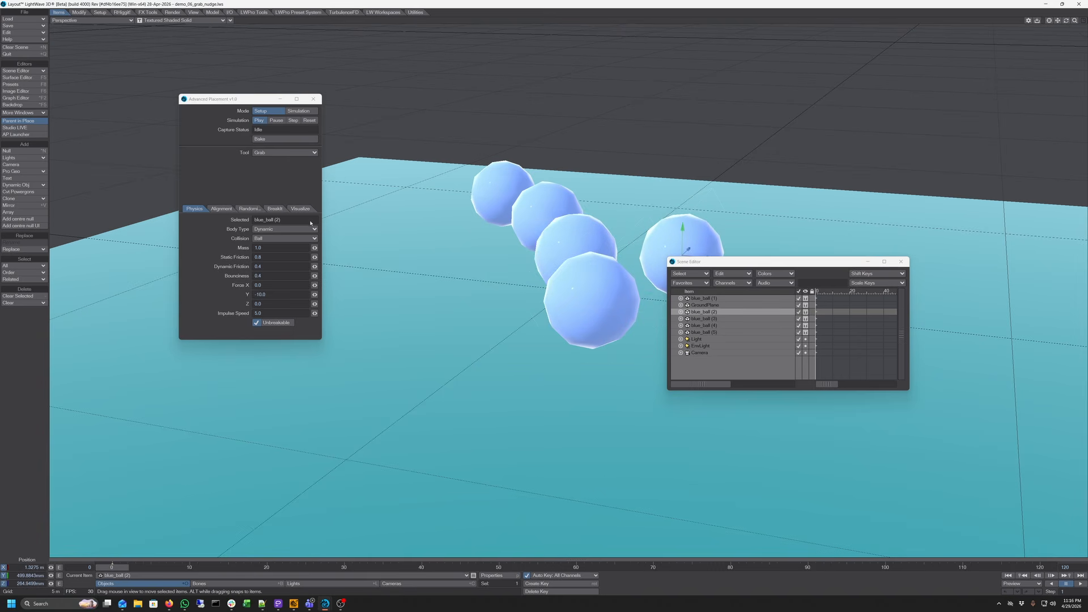
# Switch the tool to Nudge and nudge a blue ball toward the back row
pyautogui.click(271, 153)
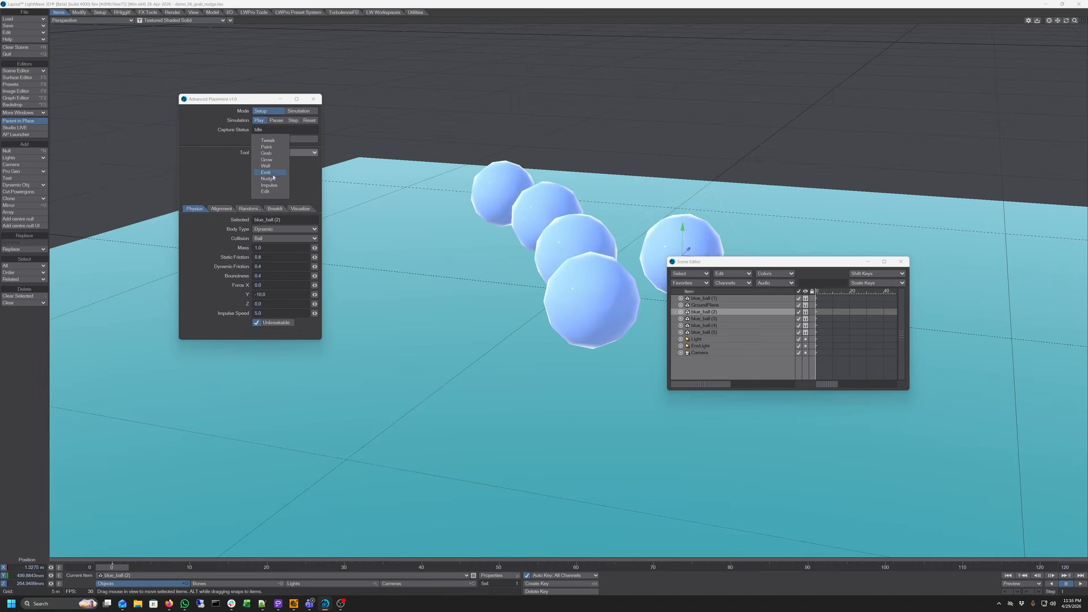
pyautogui.click(268, 179)
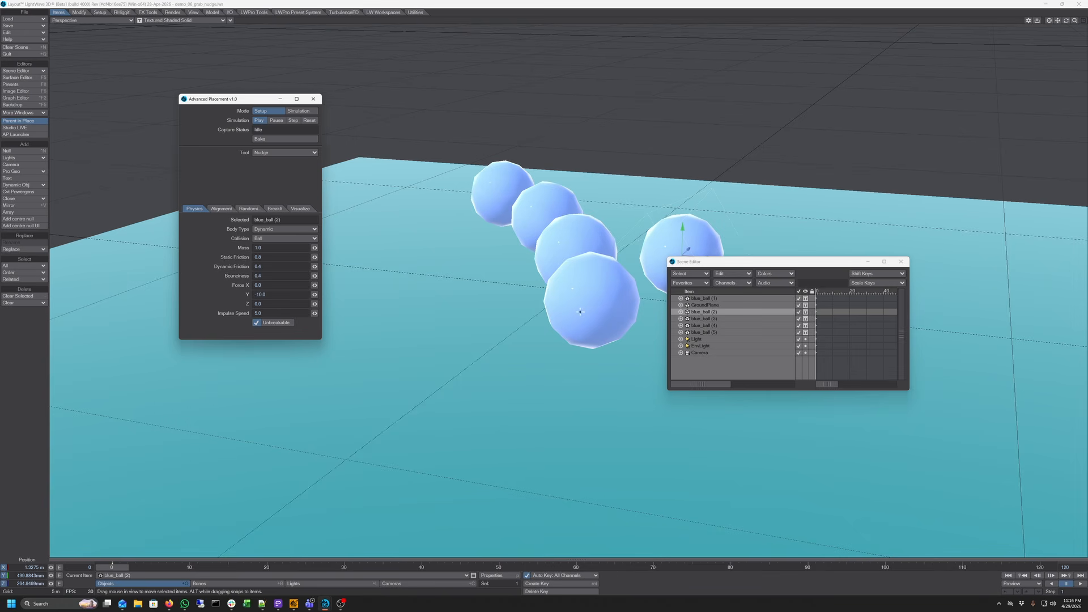
pyautogui.moveTo(580, 312)
pyautogui.mouseDown()
pyautogui.moveTo(606, 249)
pyautogui.moveTo(646, 225)
pyautogui.mouseUp()
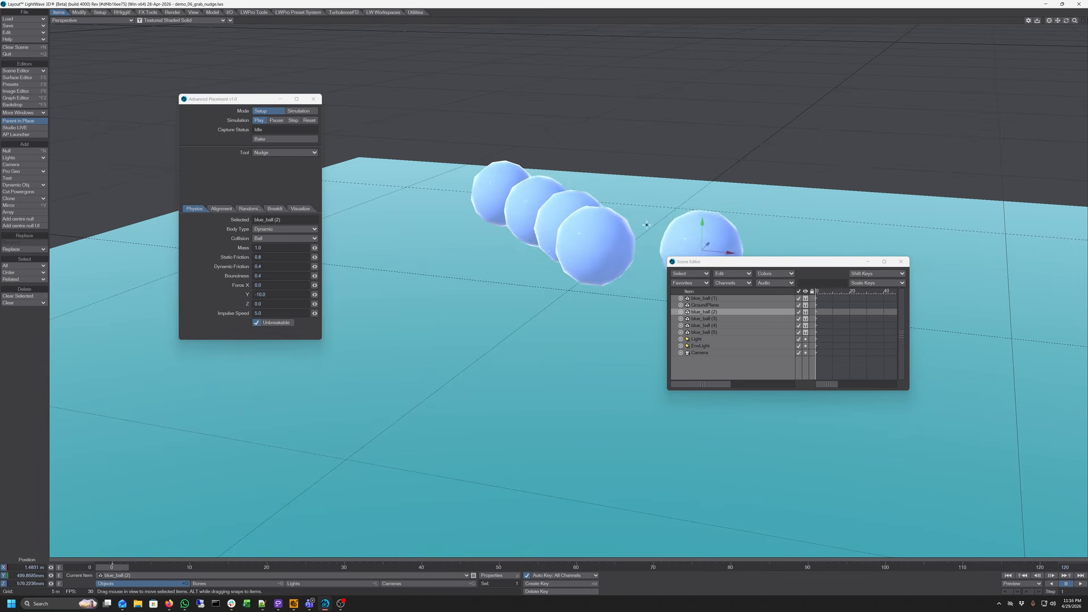
# Switch the tool back to Grab and pick one of the blue balls
pyautogui.moveTo(1067, 21); pyautogui.dragTo(1035, 23)
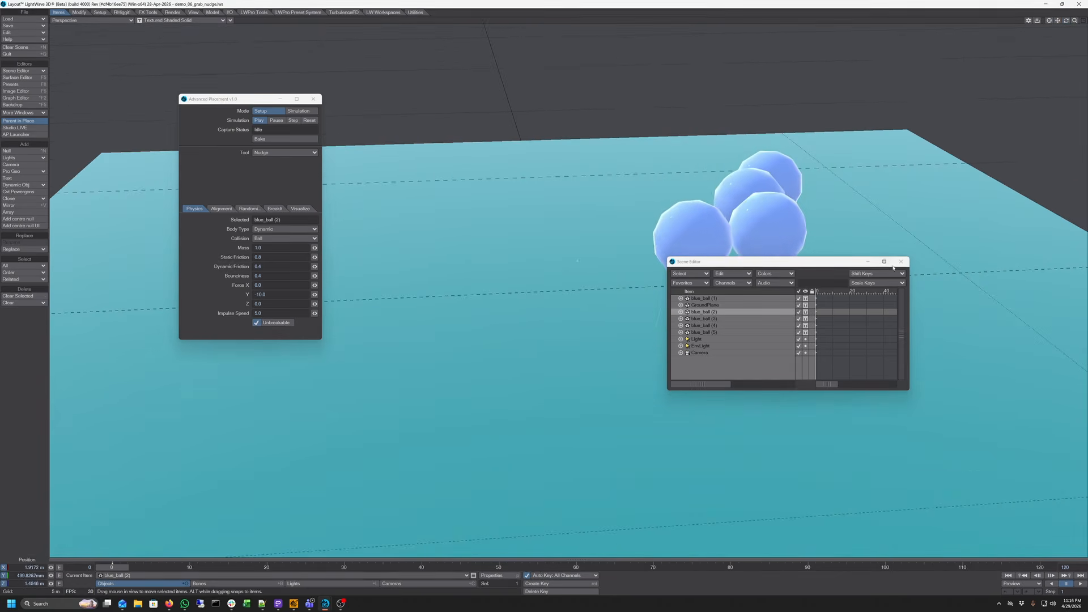
pyautogui.click(281, 151)
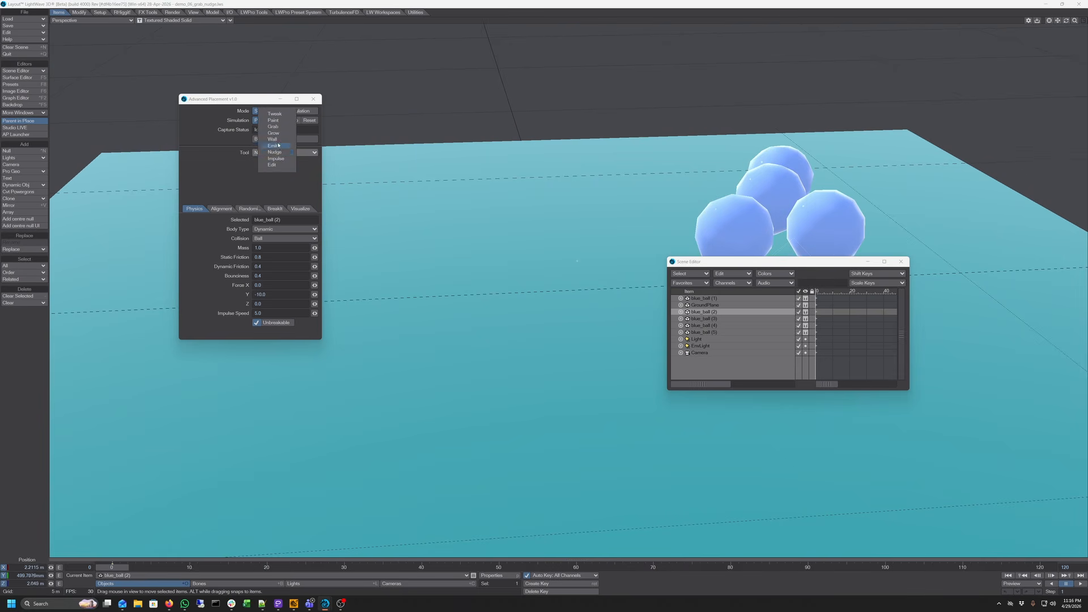
pyautogui.click(273, 126)
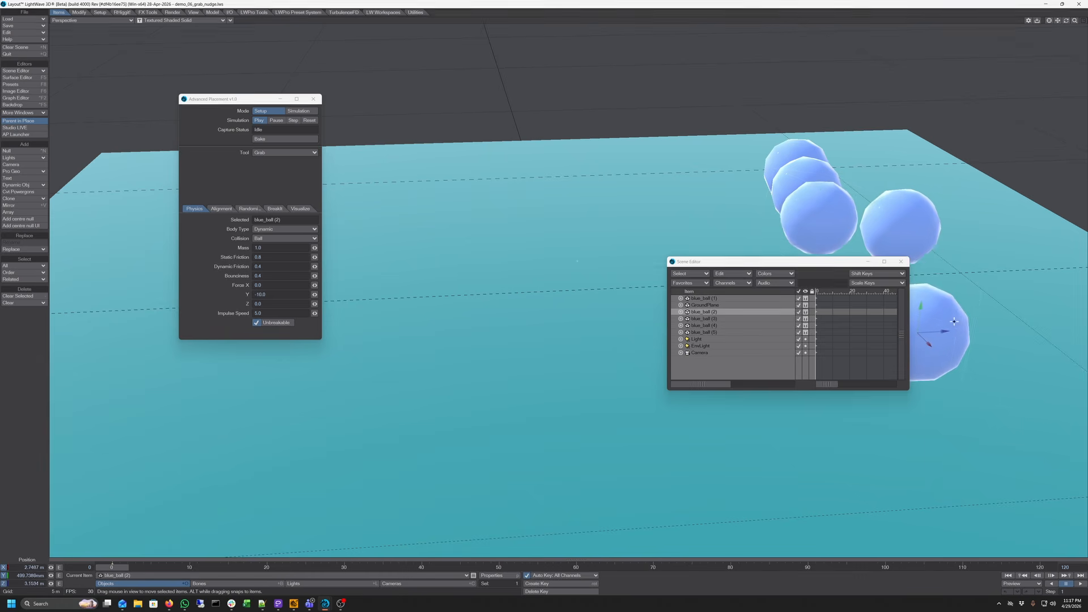
pyautogui.click(920, 230)
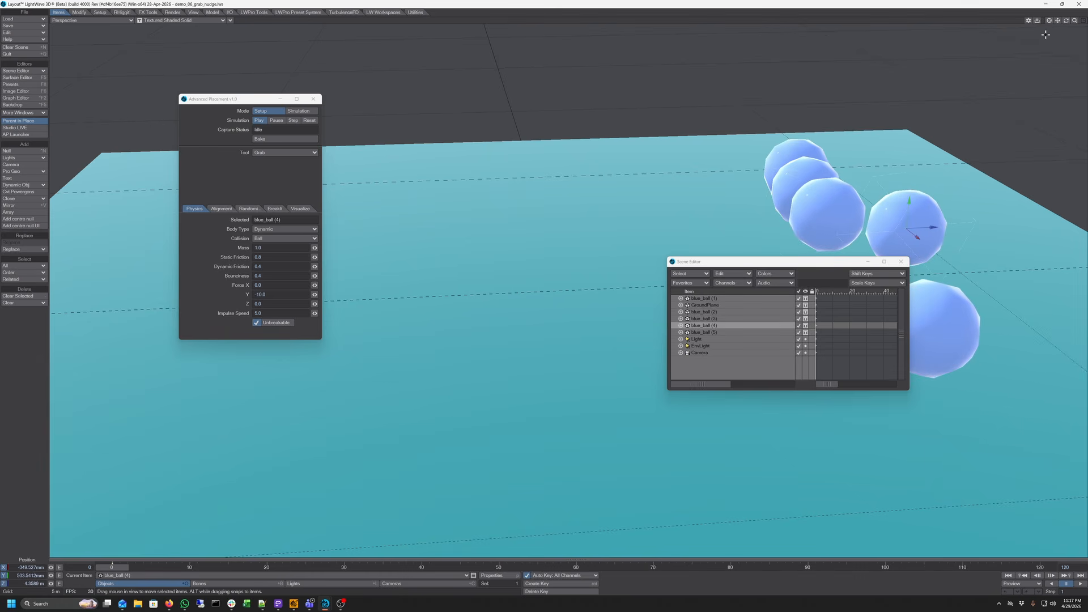
# Switch the tool to Nudge and nudge the front blue ball
pyautogui.moveTo(1058, 22); pyautogui.dragTo(1056, 24)
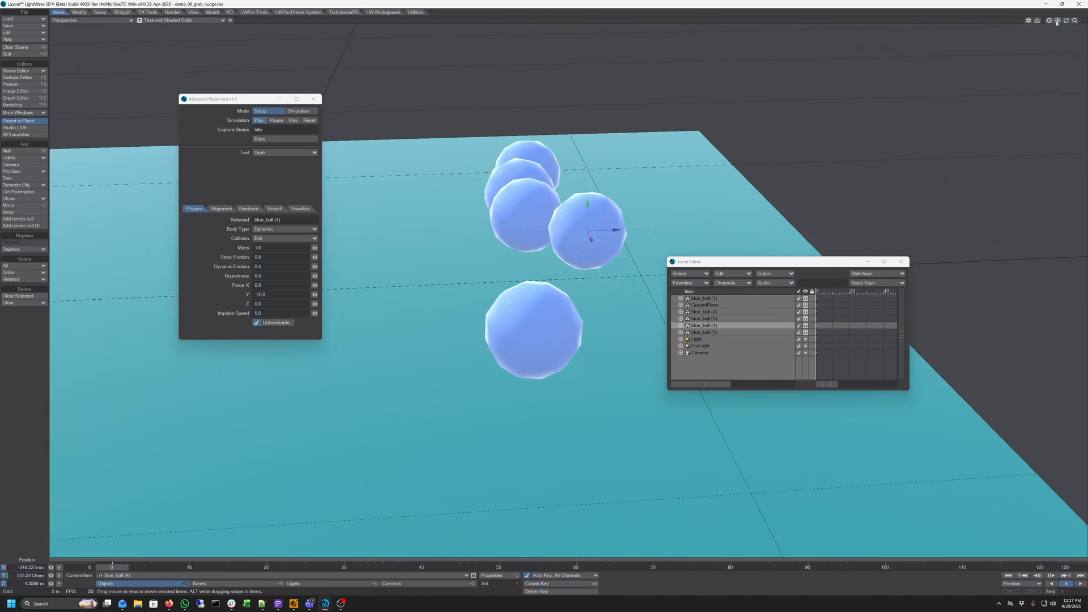
pyautogui.click(283, 152)
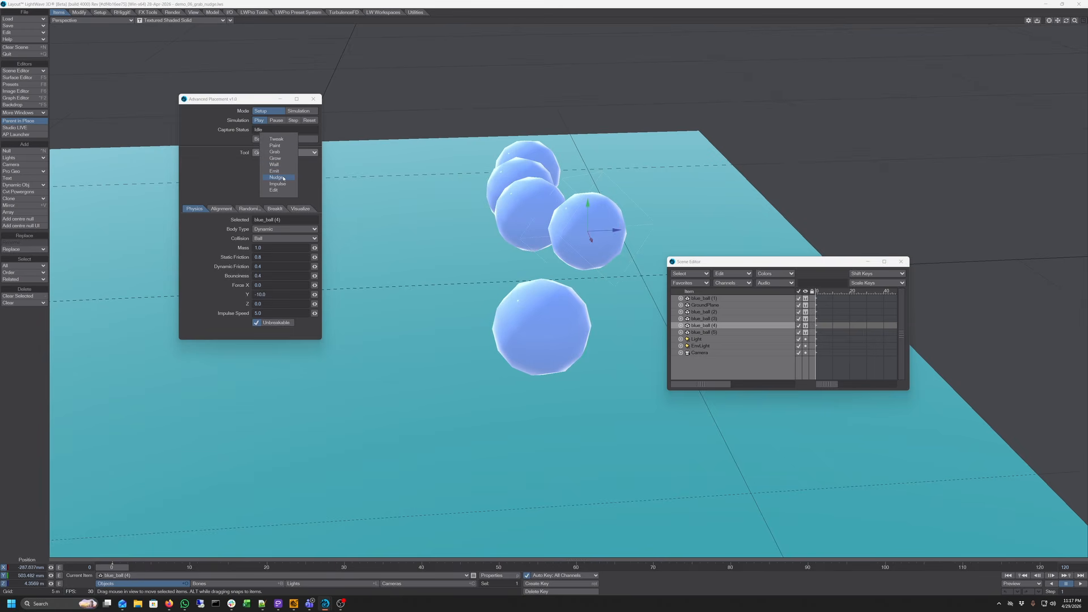
pyautogui.click(277, 178)
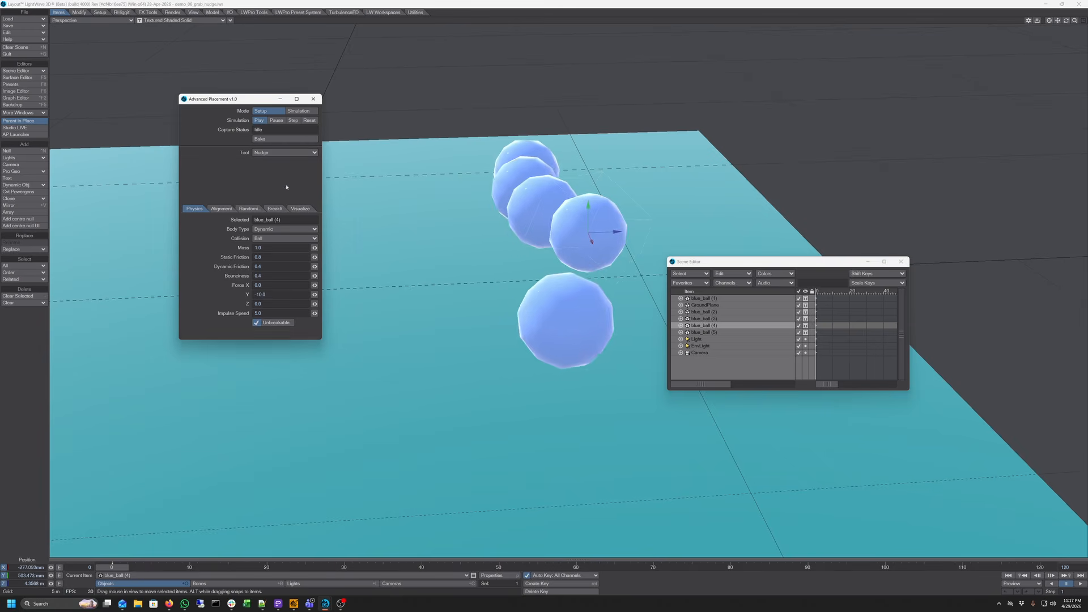
pyautogui.click(571, 319)
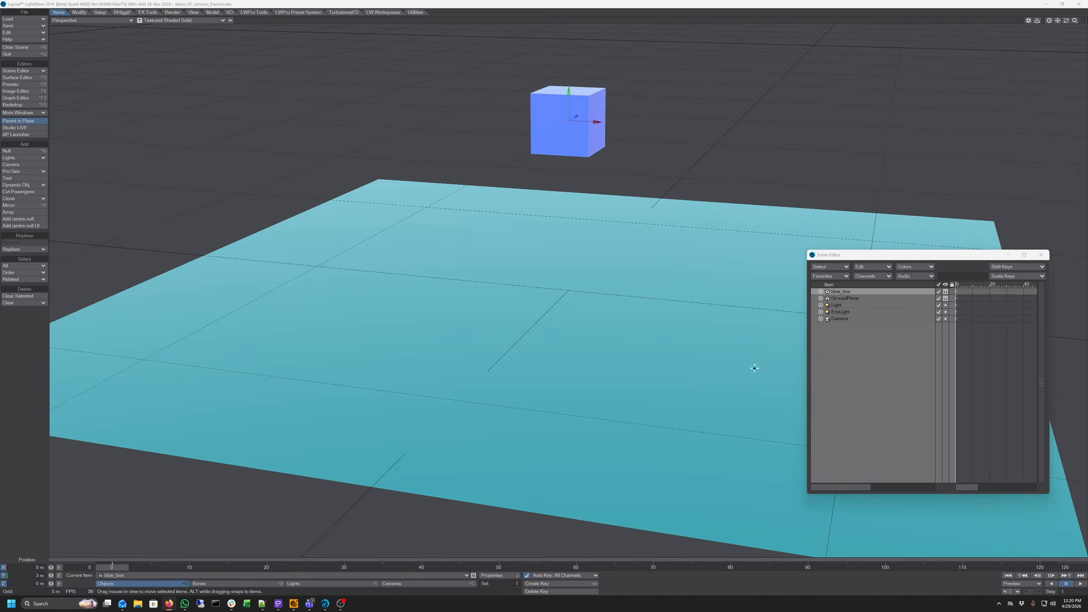
# Select the ground plane and open the Advanced Placement window, moving it aside
pyautogui.click(857, 299)
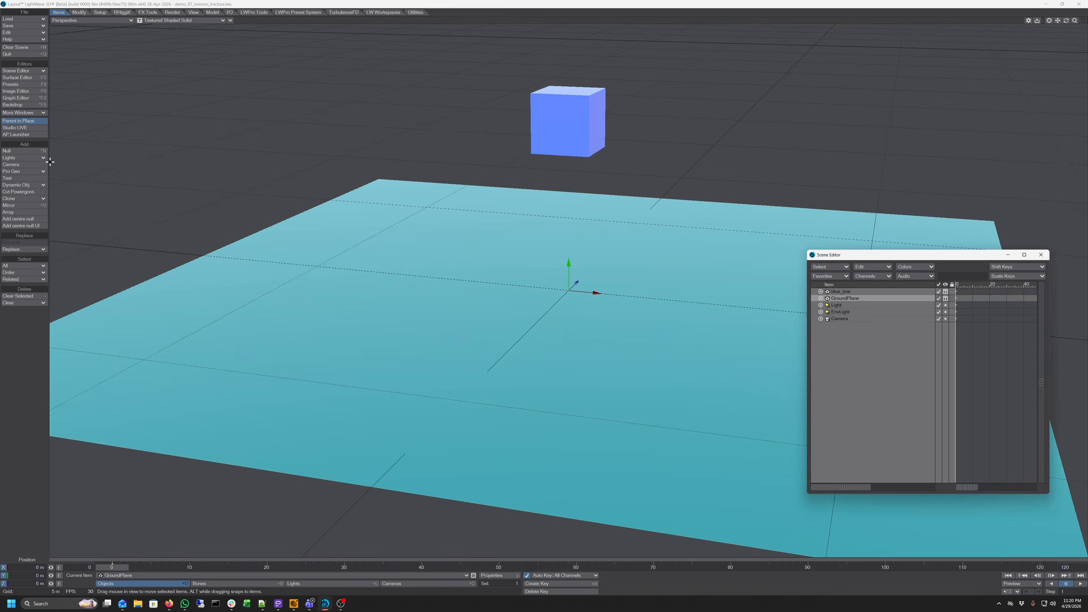
pyautogui.click(20, 134)
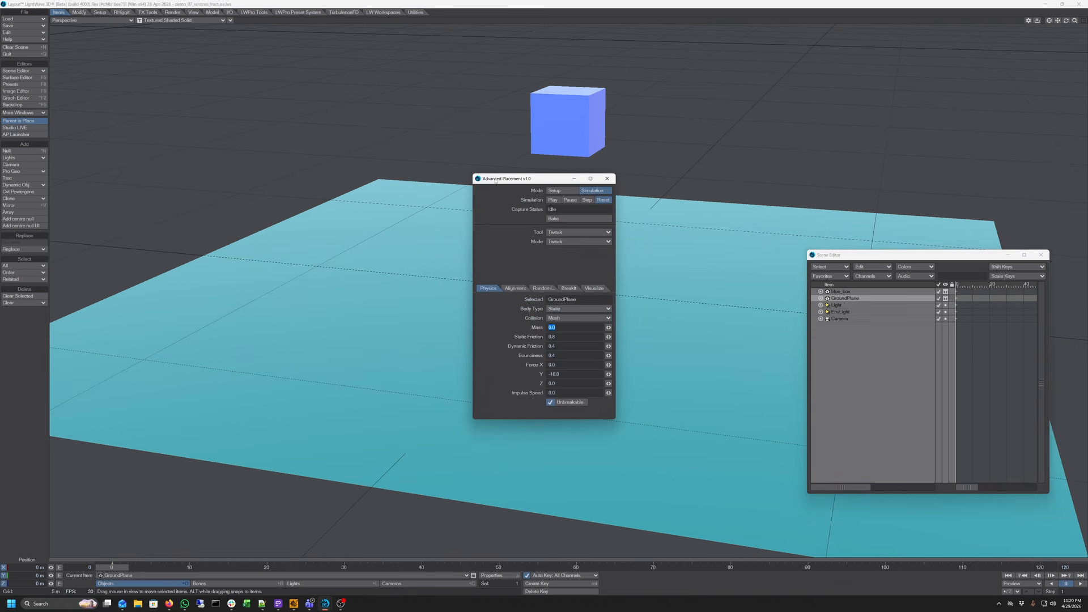
pyautogui.moveTo(495, 181); pyautogui.dragTo(179, 58)
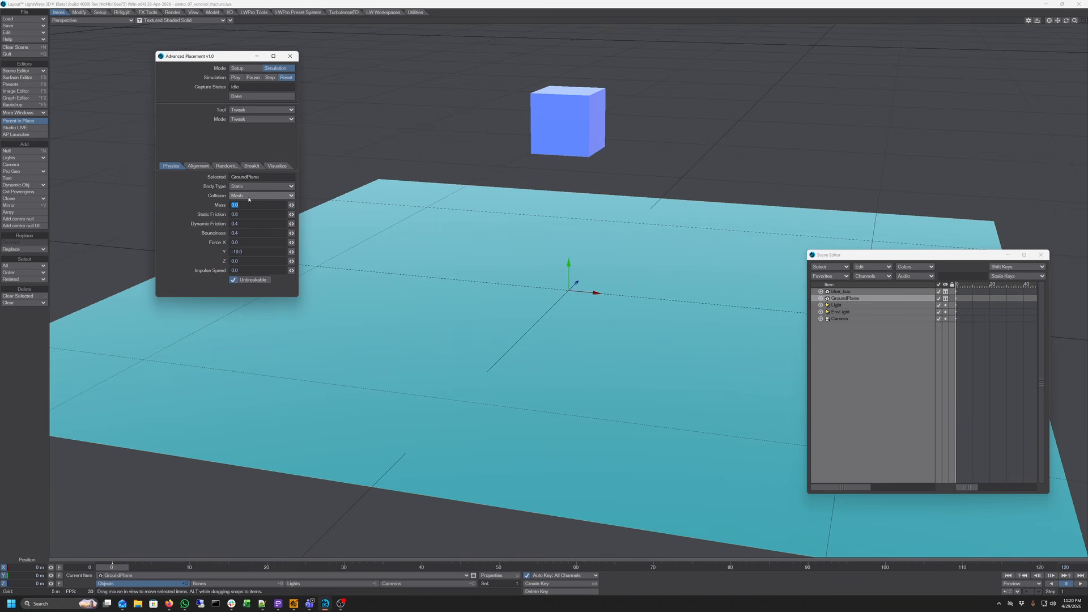
# Select the blue box and turn off its Unbreakable option
pyautogui.click(275, 575)
pyautogui.click(279, 566)
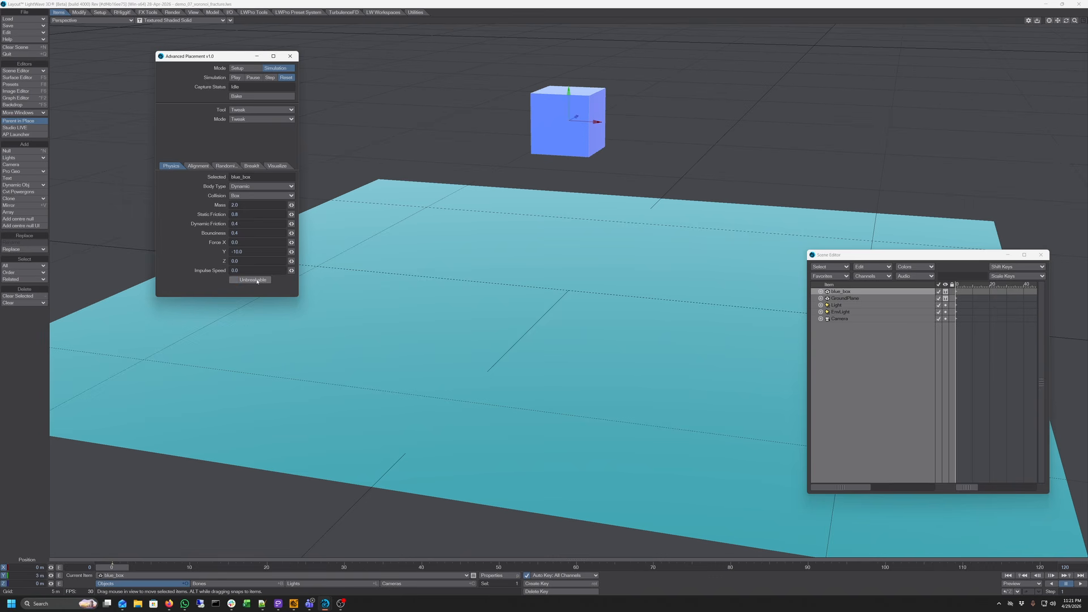
pyautogui.click(256, 280)
# Fracture the blue box into 20 cells using the Breakit settings
pyautogui.click(252, 165)
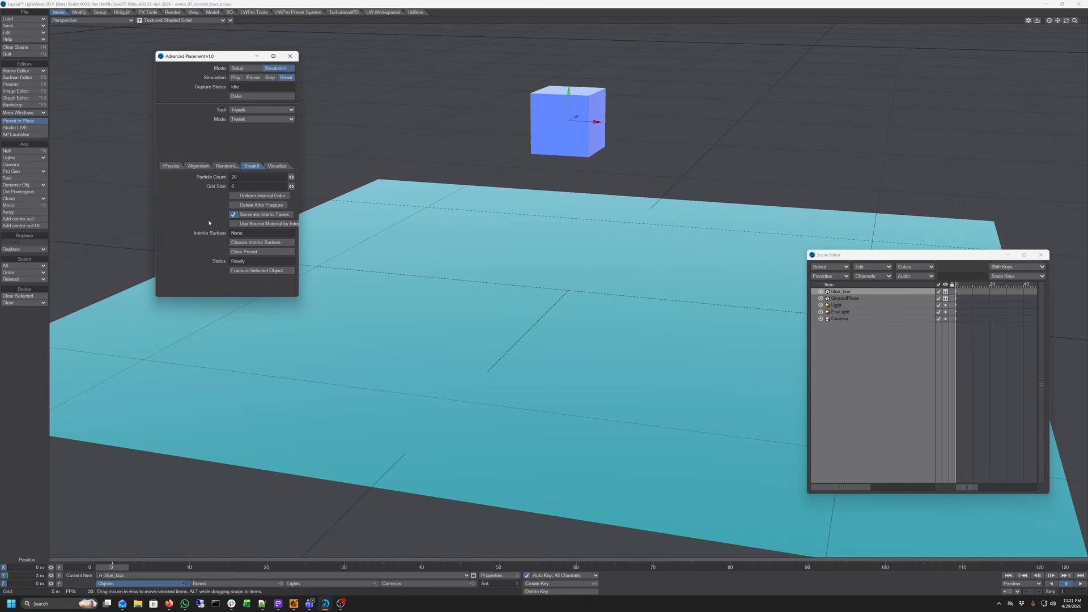
pyautogui.click(256, 271)
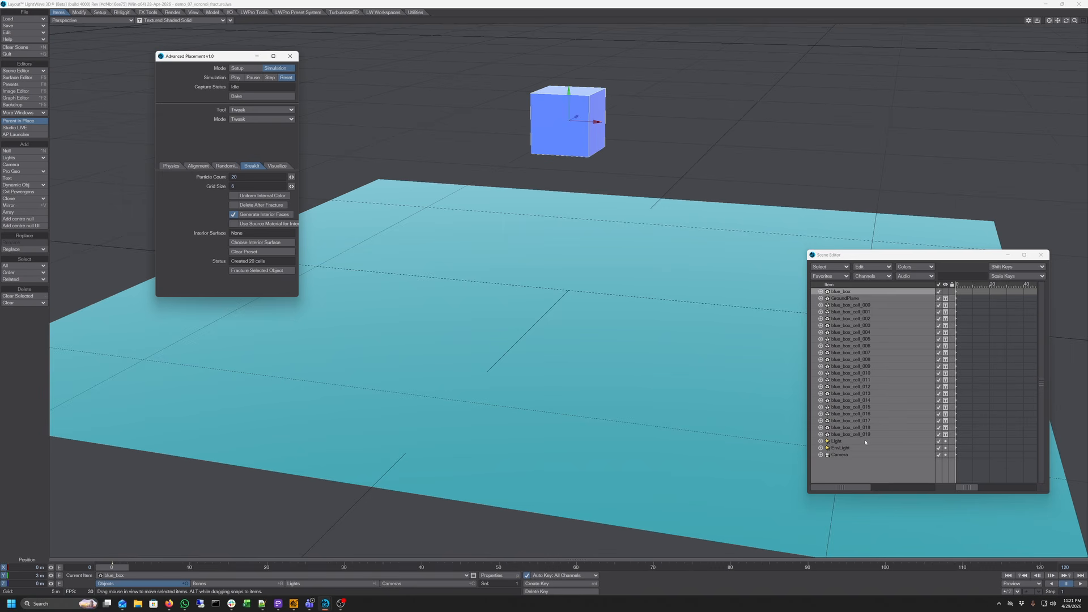
# Select all twenty fractured blue_box cells and show their Physics settings
pyautogui.click(856, 305)
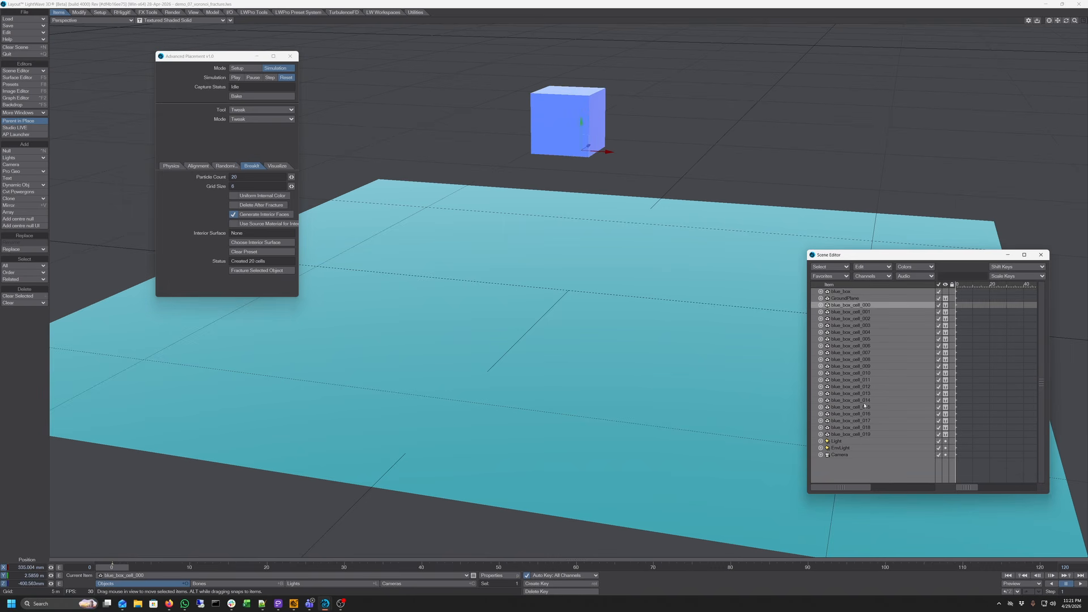
pyautogui.keyDown('shift'); pyautogui.click(856, 434); pyautogui.keyUp('shift')
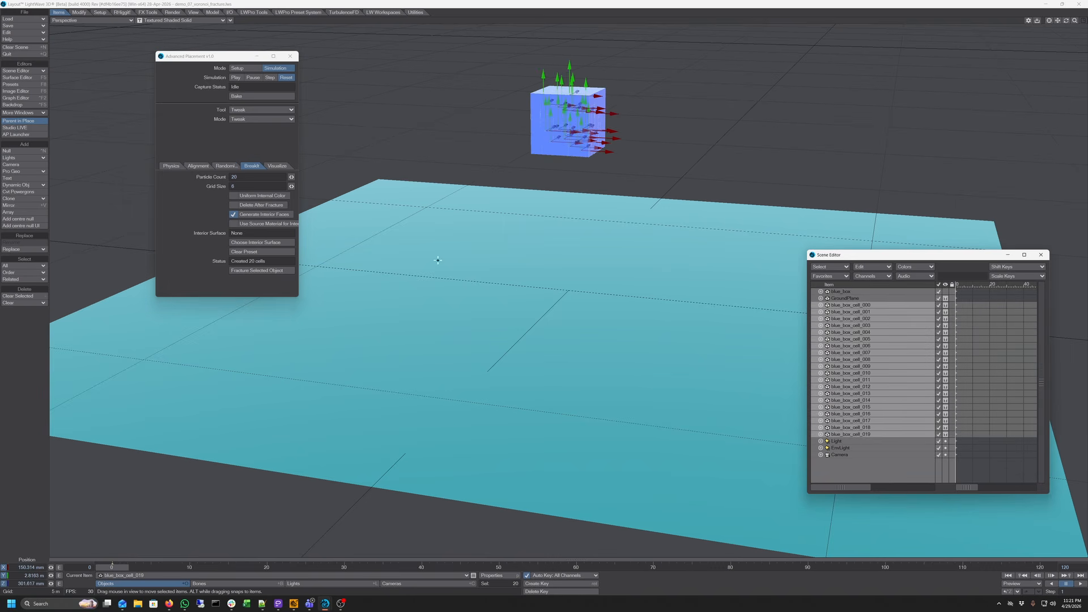
pyautogui.click(171, 166)
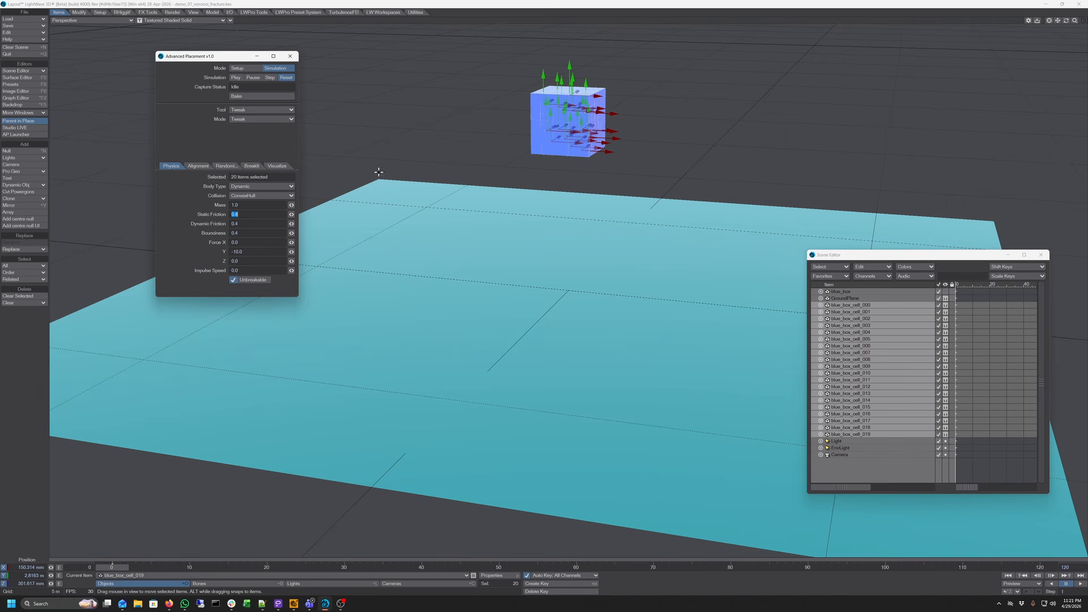
# Select the fill light, play the simulation, then stop playback
pyautogui.click(321, 584)
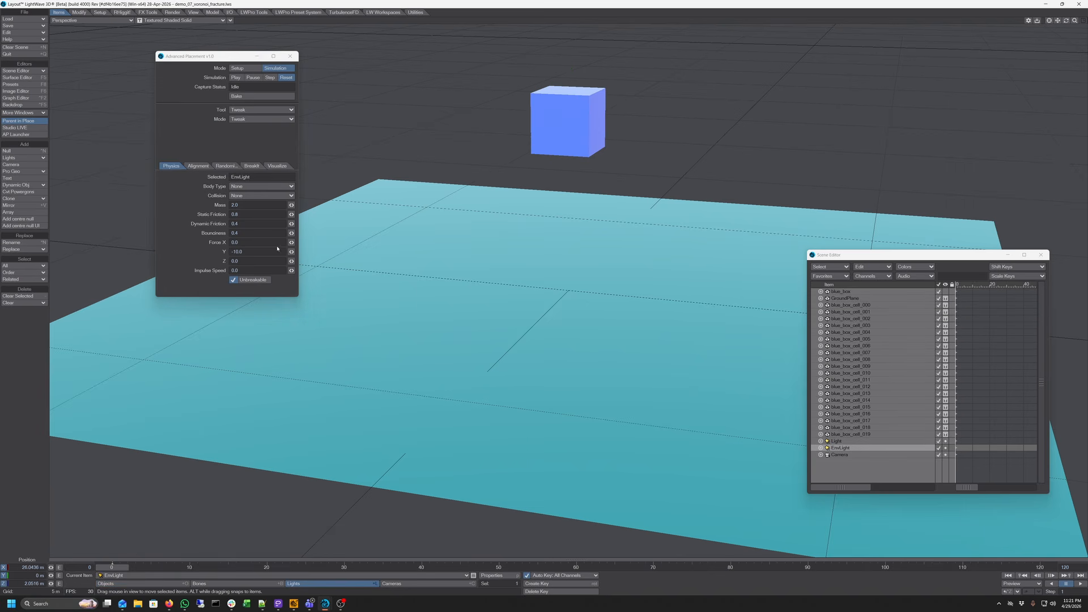
pyautogui.click(236, 78)
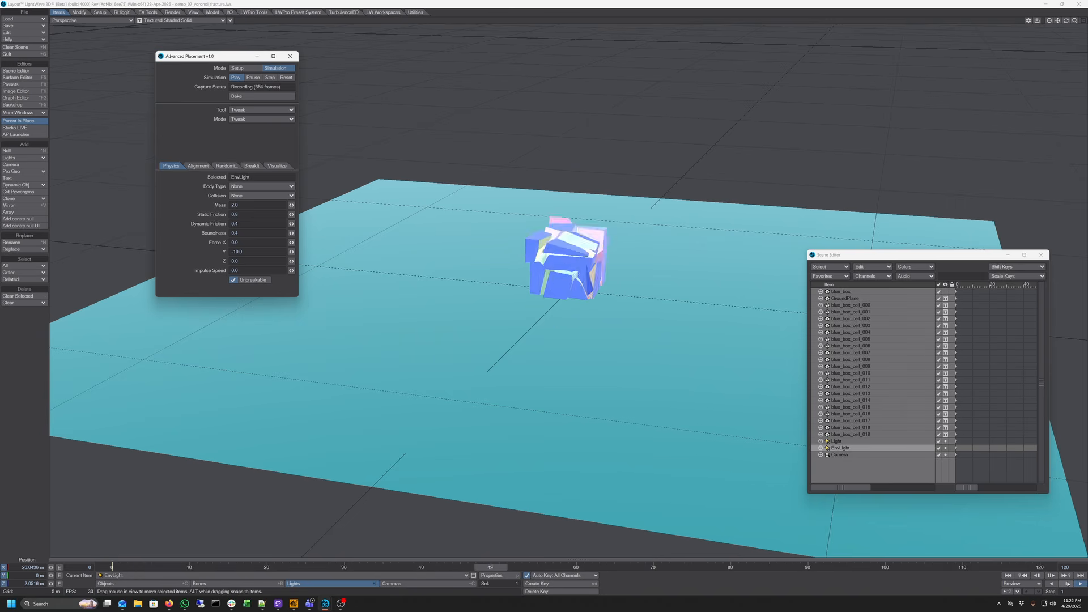
pyautogui.click(1067, 584)
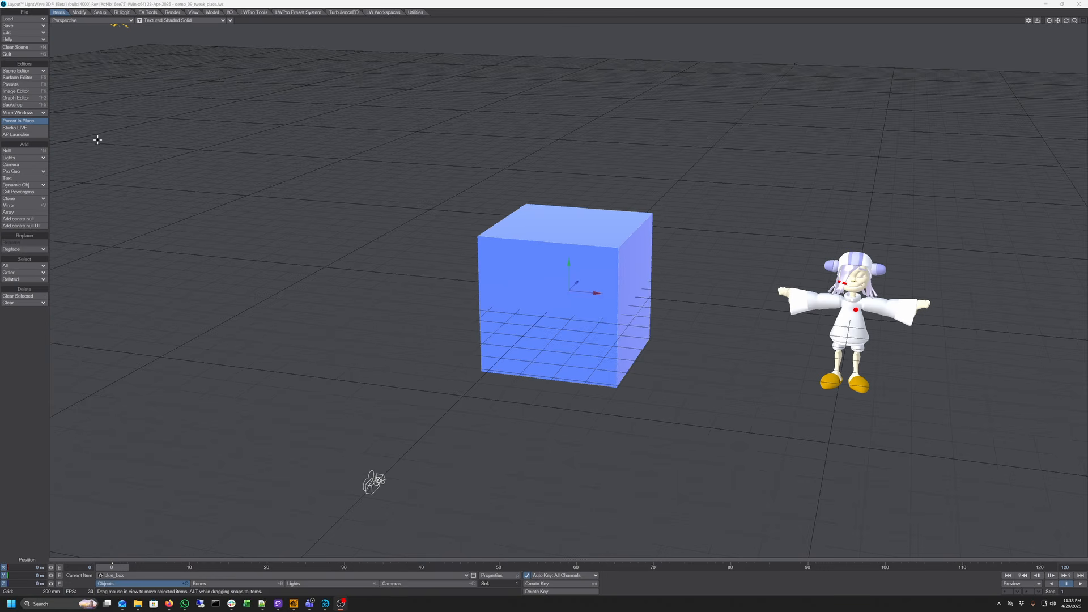
# Open the Advanced Placement window and move it aside
pyautogui.click(37, 136)
pyautogui.moveTo(541, 179); pyautogui.dragTo(256, 122)
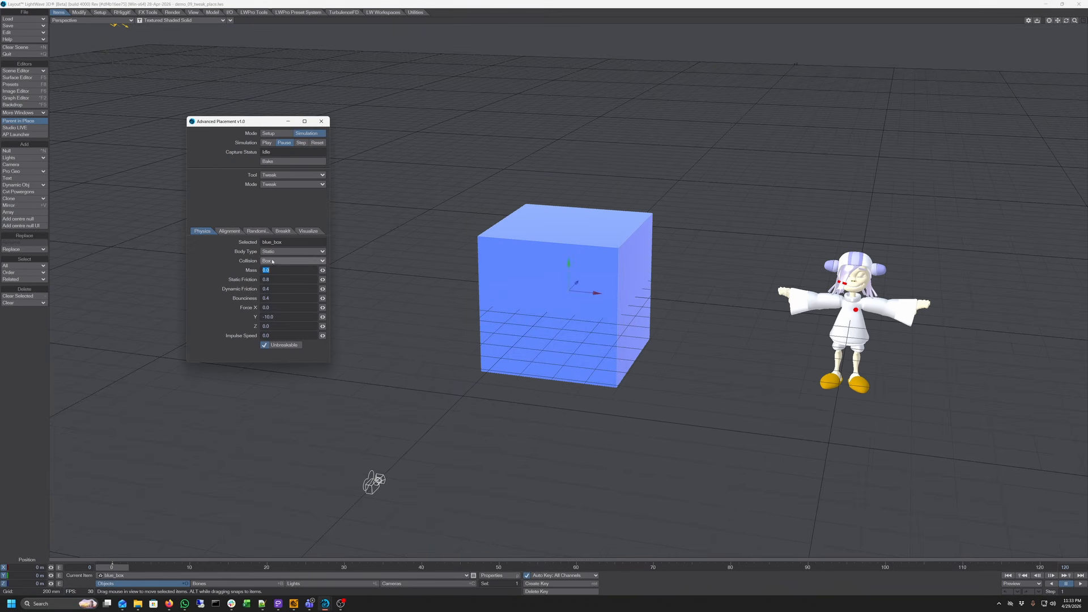
# Select the noodle character and set the Mode to Place
pyautogui.click(189, 576)
pyautogui.click(189, 583)
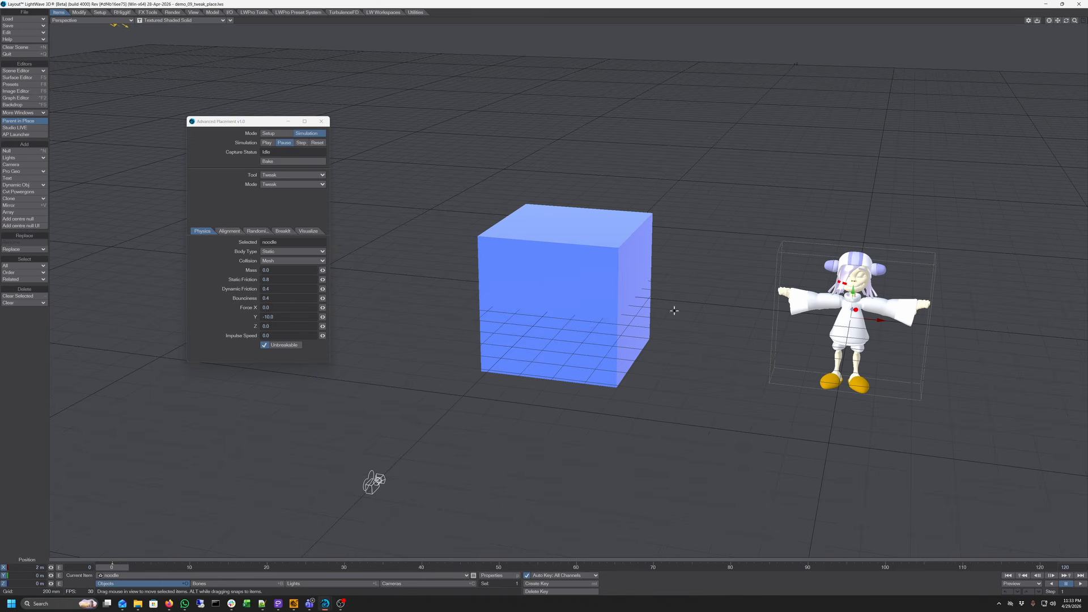
pyautogui.click(316, 185)
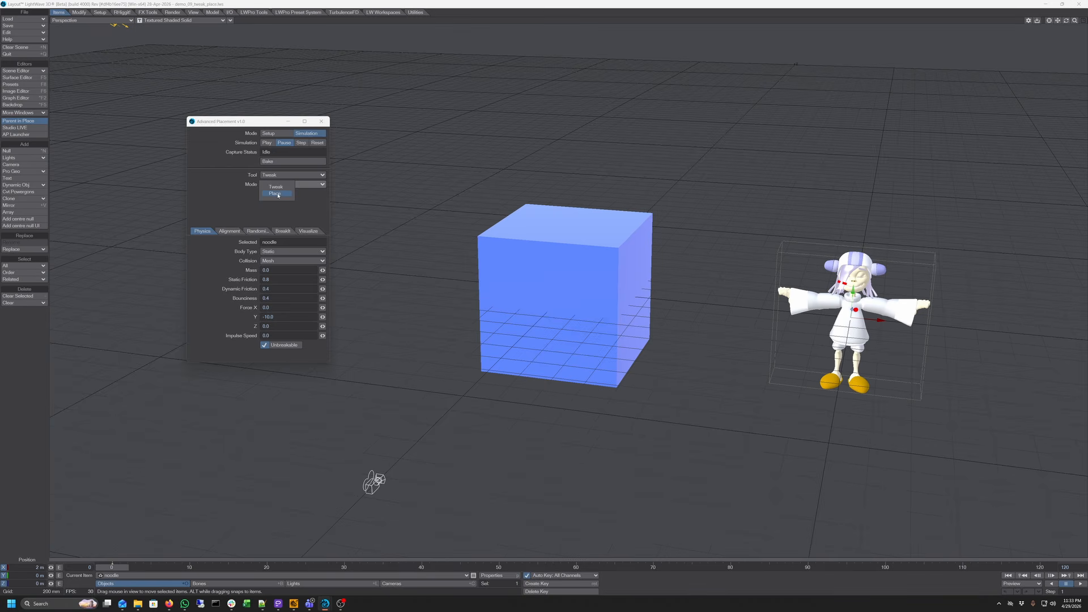
pyautogui.click(276, 194)
# Place the noodle character onto different faces of the cube, finishing on its top
pyautogui.click(563, 221)
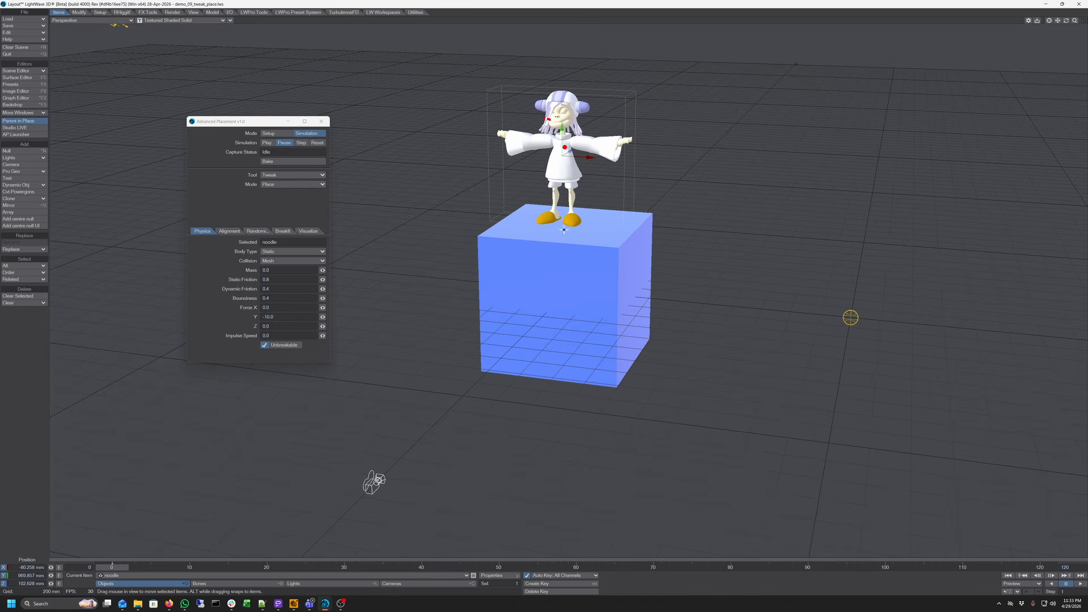
pyautogui.click(543, 272)
pyautogui.click(636, 279)
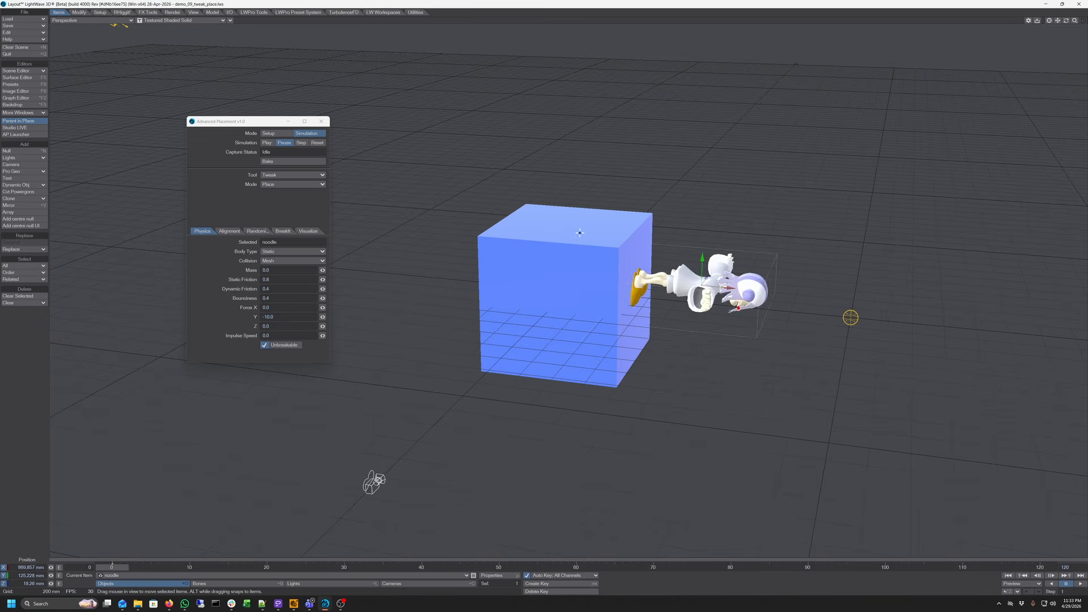
pyautogui.moveTo(580, 233); pyautogui.dragTo(559, 224)
# Set the Mode back to Tweak and tweak the character slightly
pyautogui.click(298, 185)
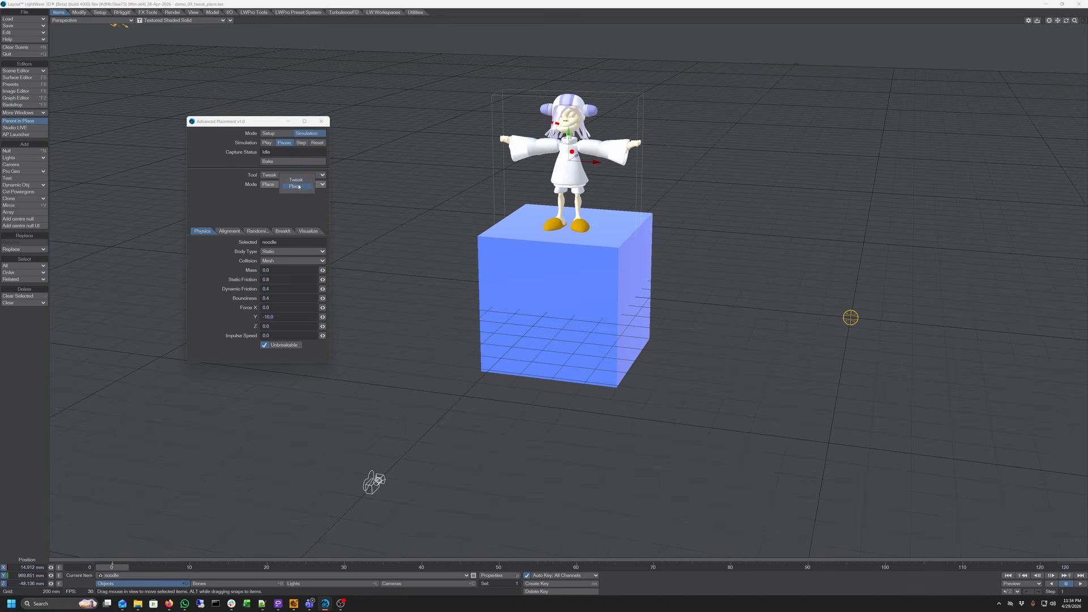
pyautogui.click(296, 180)
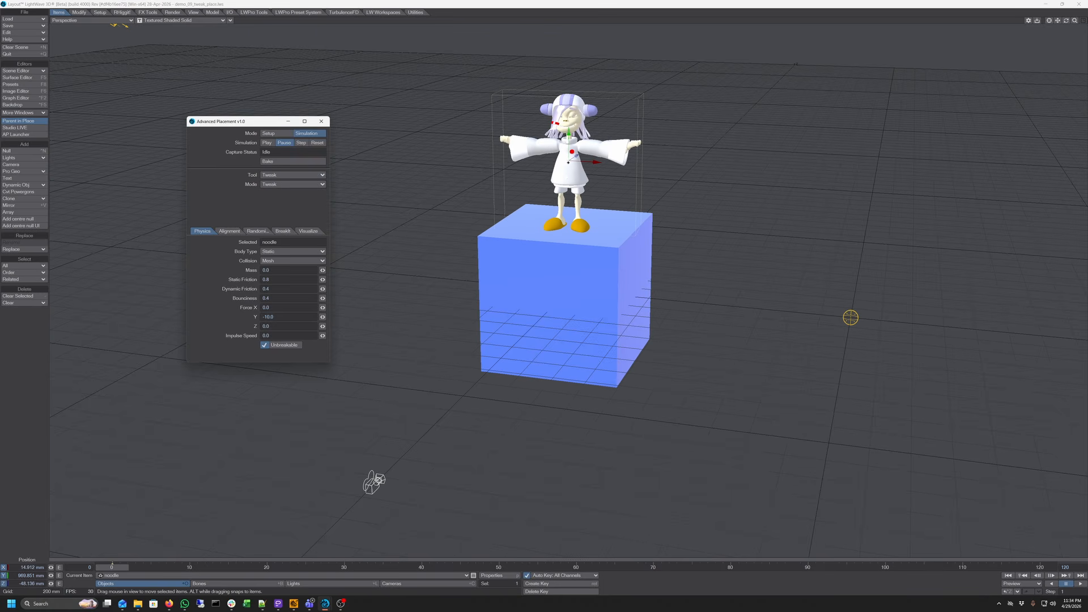
pyautogui.moveTo(568, 162)
pyautogui.mouseDown()
pyautogui.moveTo(592, 174)
pyautogui.moveTo(558, 177)
pyautogui.moveTo(570, 177)
pyautogui.moveTo(569, 210)
pyautogui.moveTo(569, 125)
pyautogui.moveTo(567, 163)
pyautogui.mouseUp()
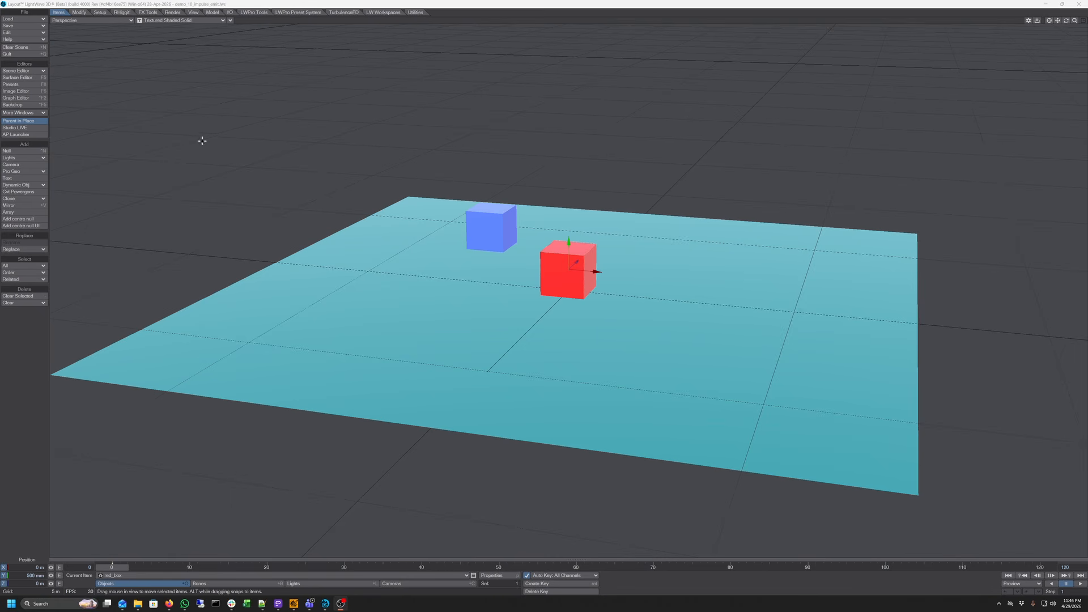
# Open the Advanced Placement window beside the viewport and set the Alignment sense to +
pyautogui.click(23, 134)
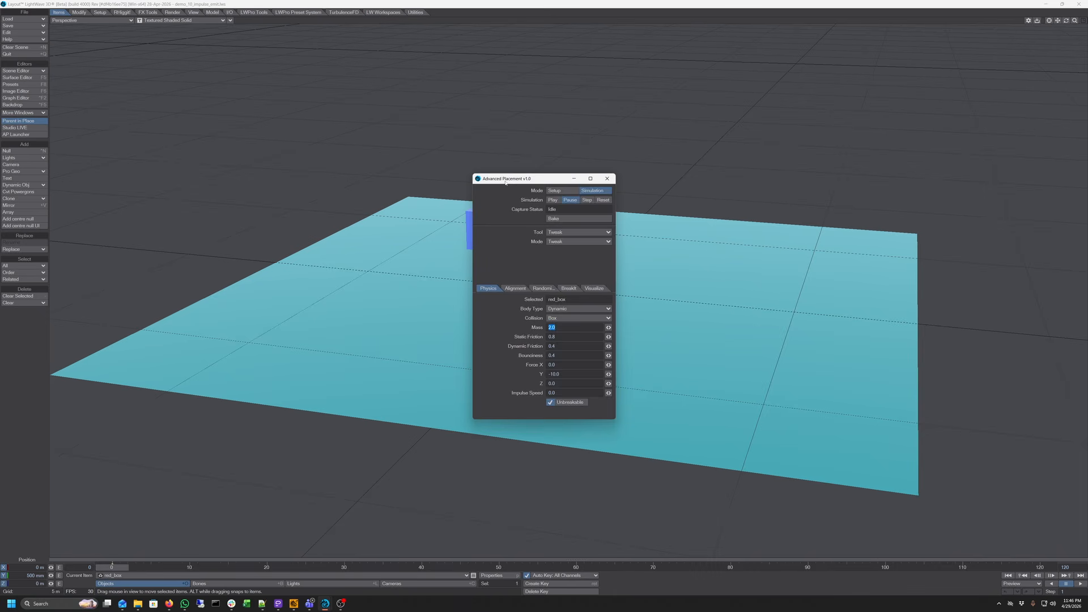
pyautogui.moveTo(506, 182); pyautogui.dragTo(201, 116)
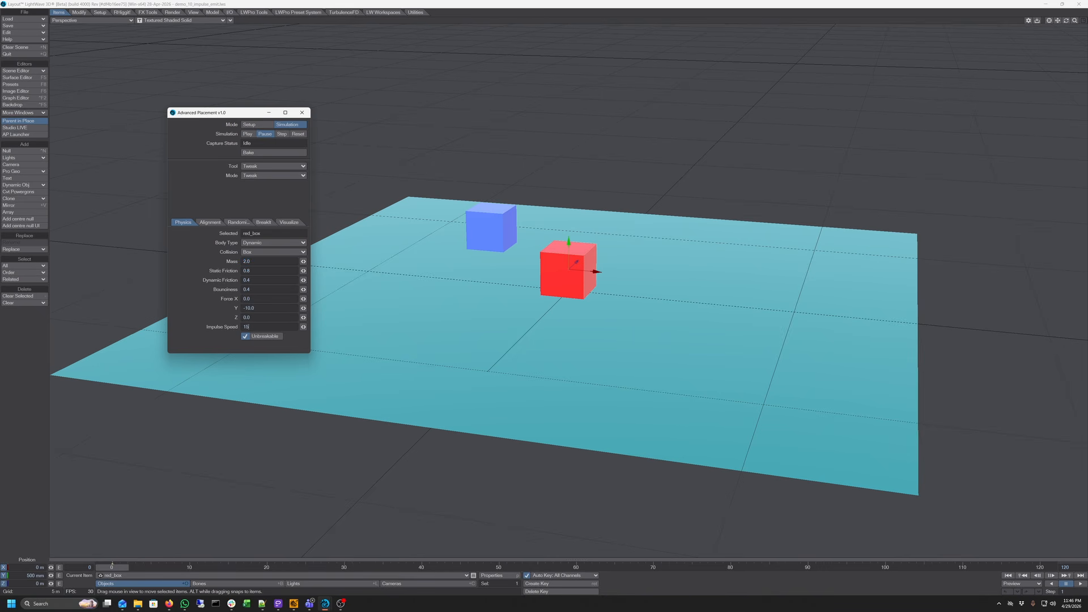
pyautogui.click(211, 223)
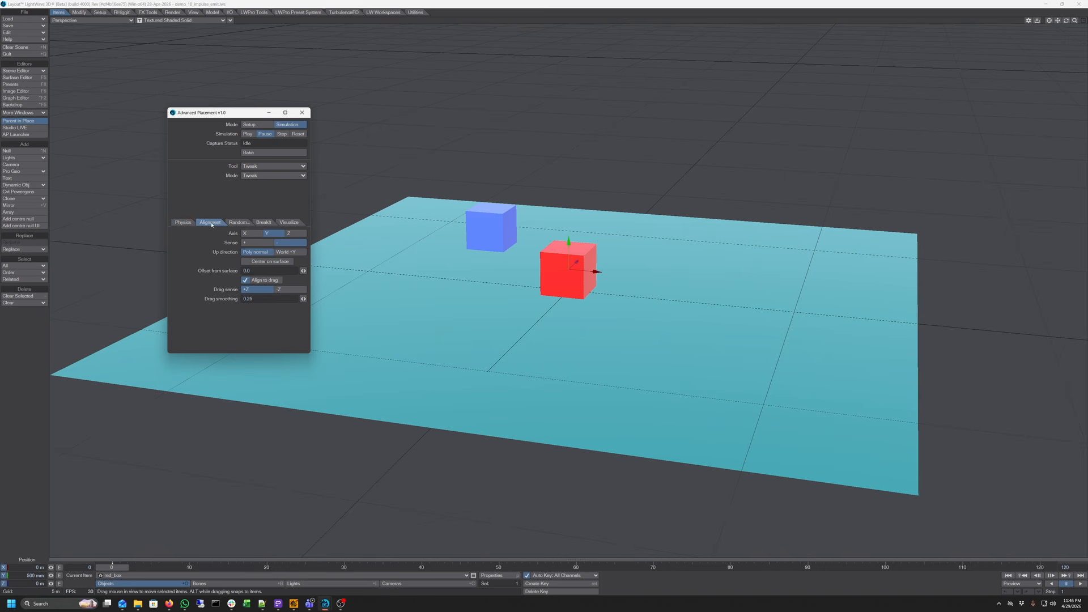
pyautogui.click(254, 243)
# Set the Tool to Impulse with Emit Instances enabled and apply an impulse to the red box
pyautogui.click(263, 167)
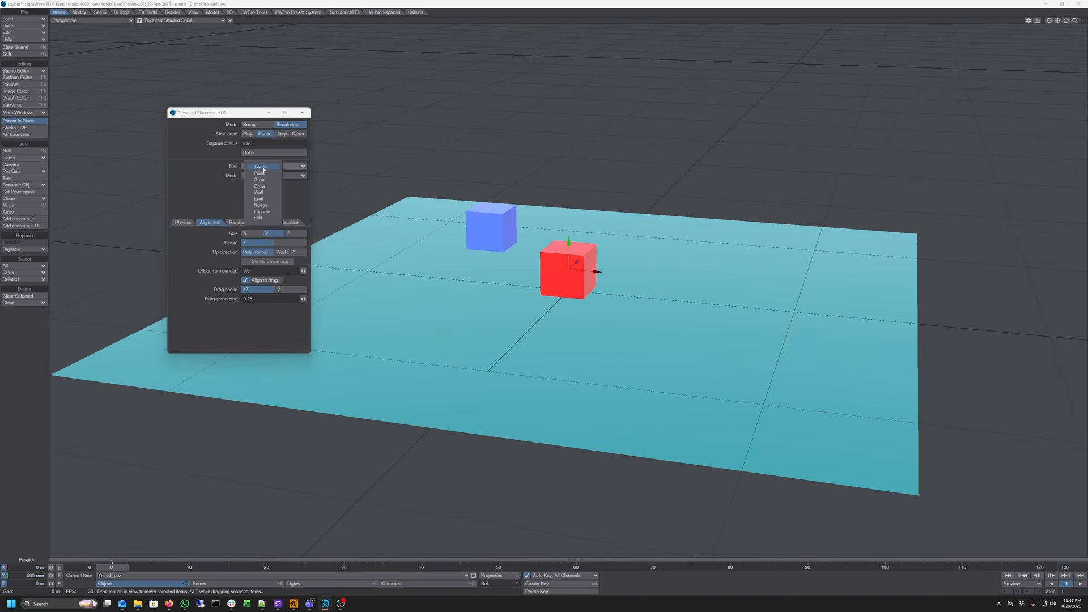
pyautogui.click(270, 214)
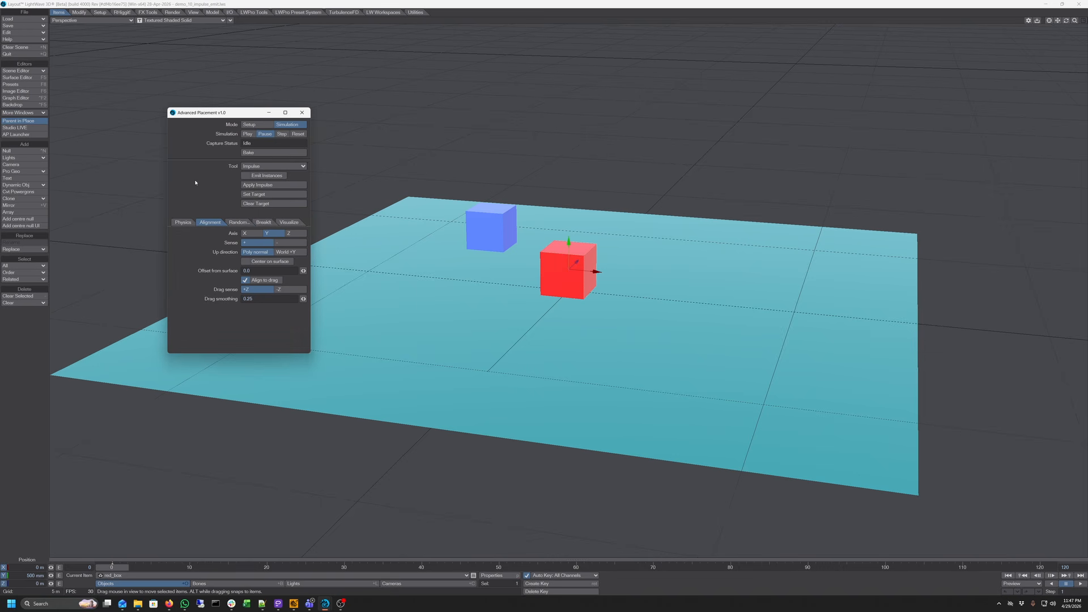
pyautogui.click(261, 176)
pyautogui.click(278, 186)
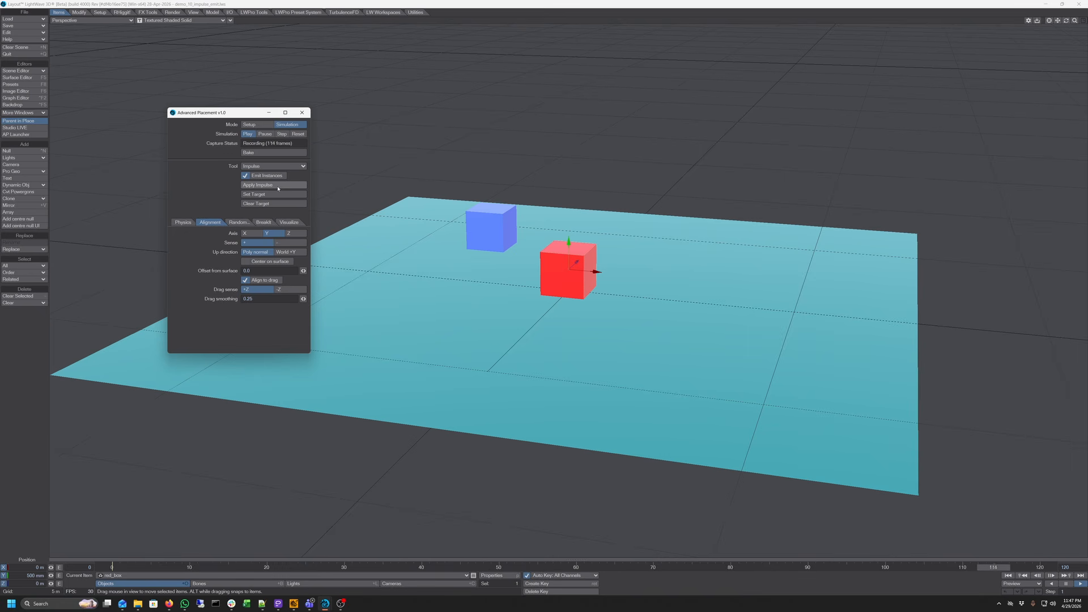
# Reset the simulation and set the scene's end frame to 1200
pyautogui.click(298, 133)
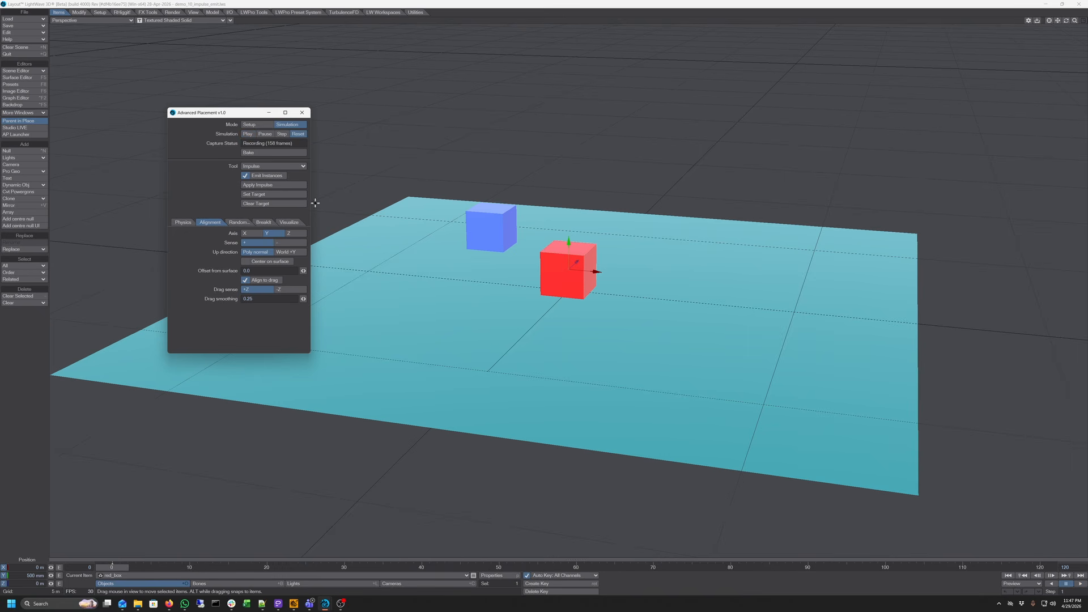
pyautogui.click(1074, 569)
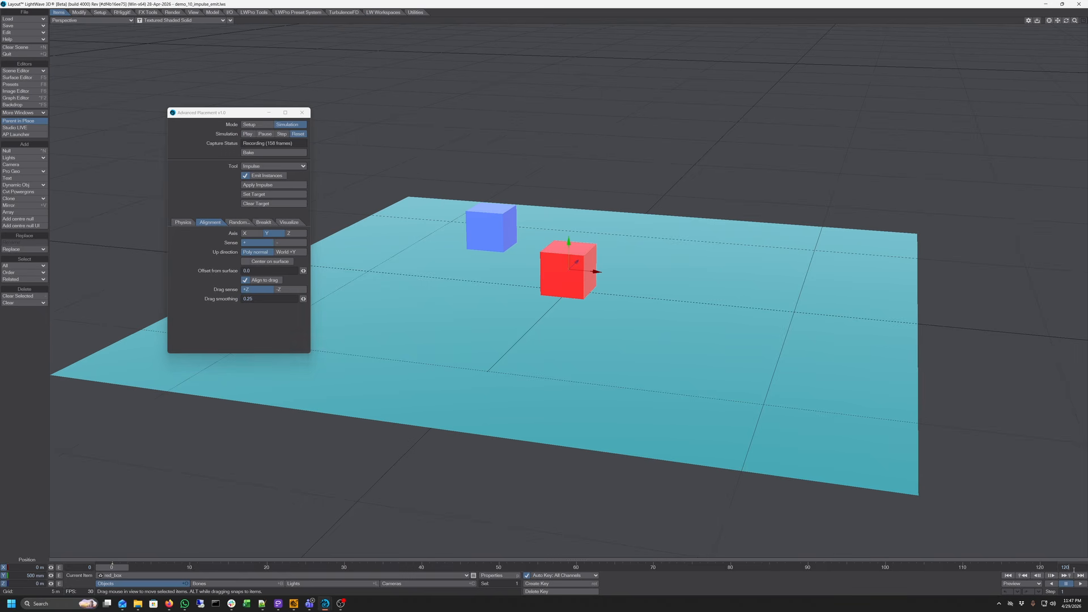
pyautogui.write('0')
pyautogui.press('Return')
# Apply an impulse to emit red cube instances across the ground, then reset the simulation
pyautogui.click(287, 188)
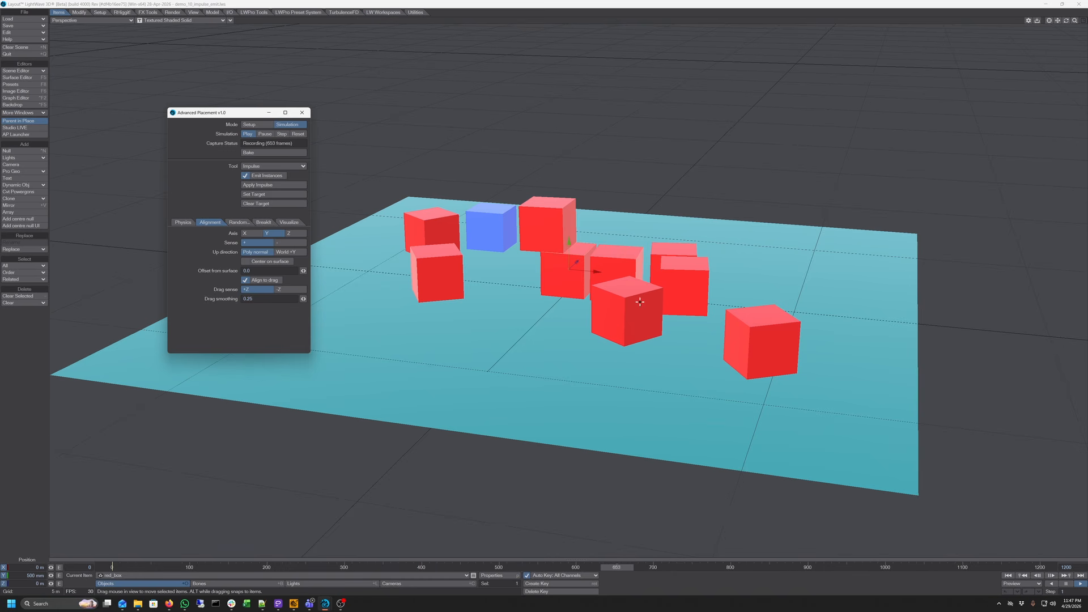
pyautogui.click(298, 134)
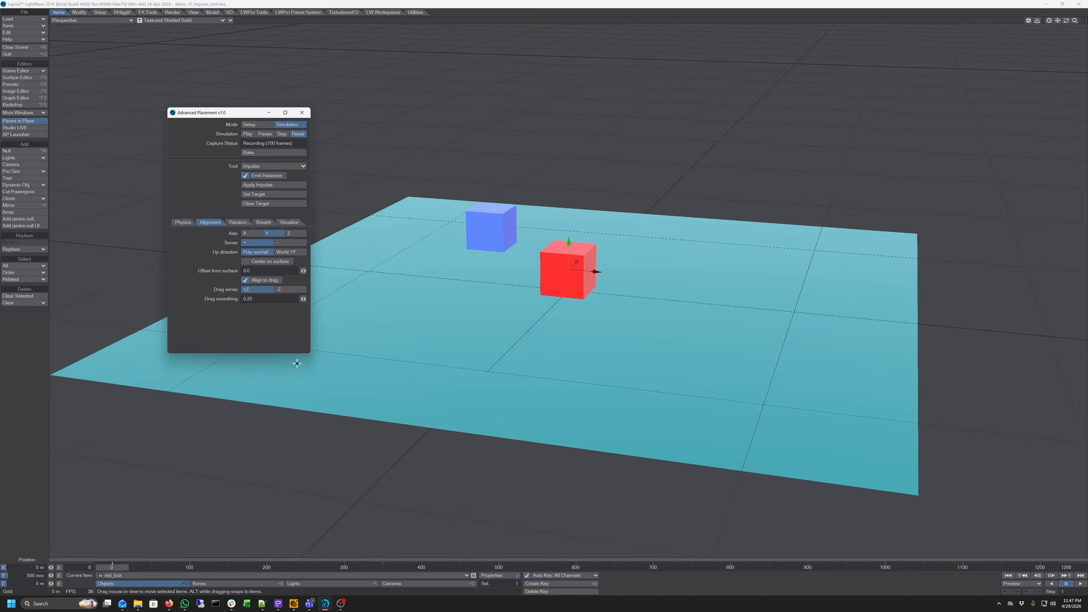
# Select the blue box and set it as the impulse target
pyautogui.click(170, 576)
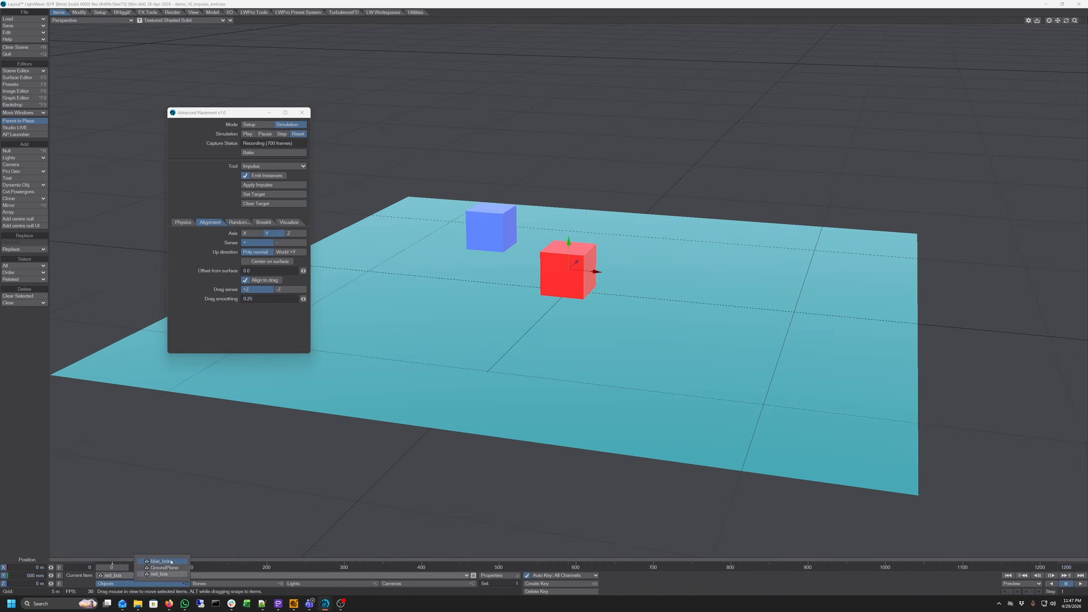
pyautogui.click(161, 561)
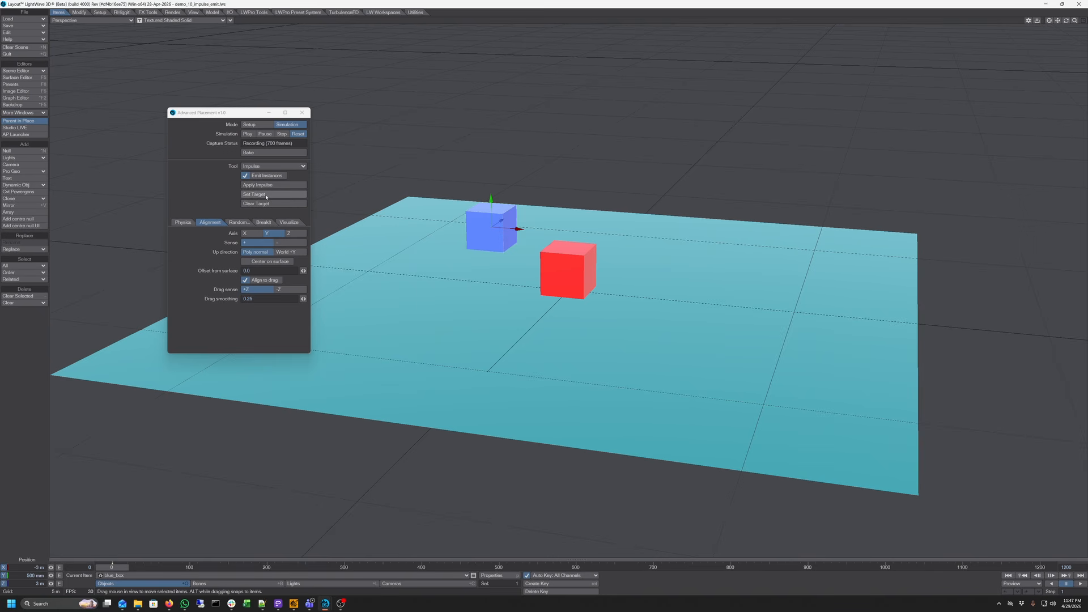
pyautogui.click(266, 197)
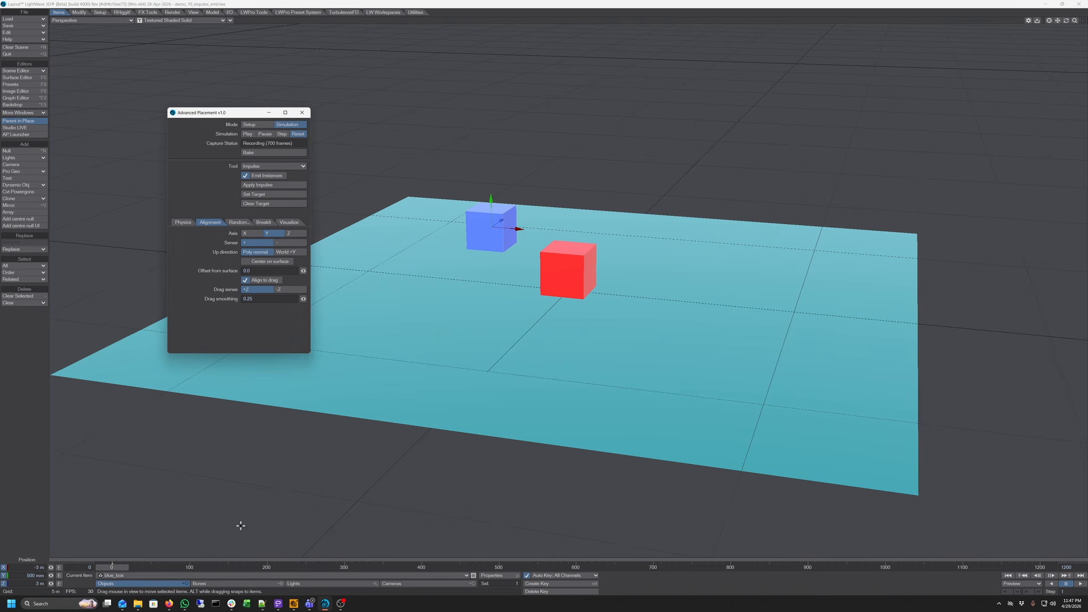
# Select the red box and apply an impulse toward the target
pyautogui.click(204, 575)
pyautogui.click(207, 589)
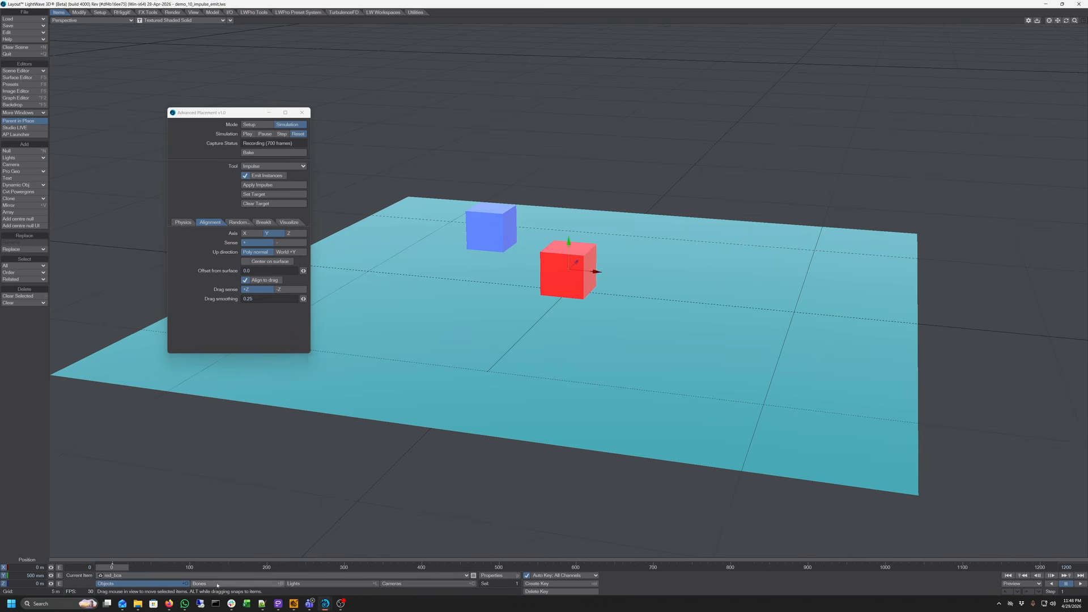
pyautogui.click(261, 186)
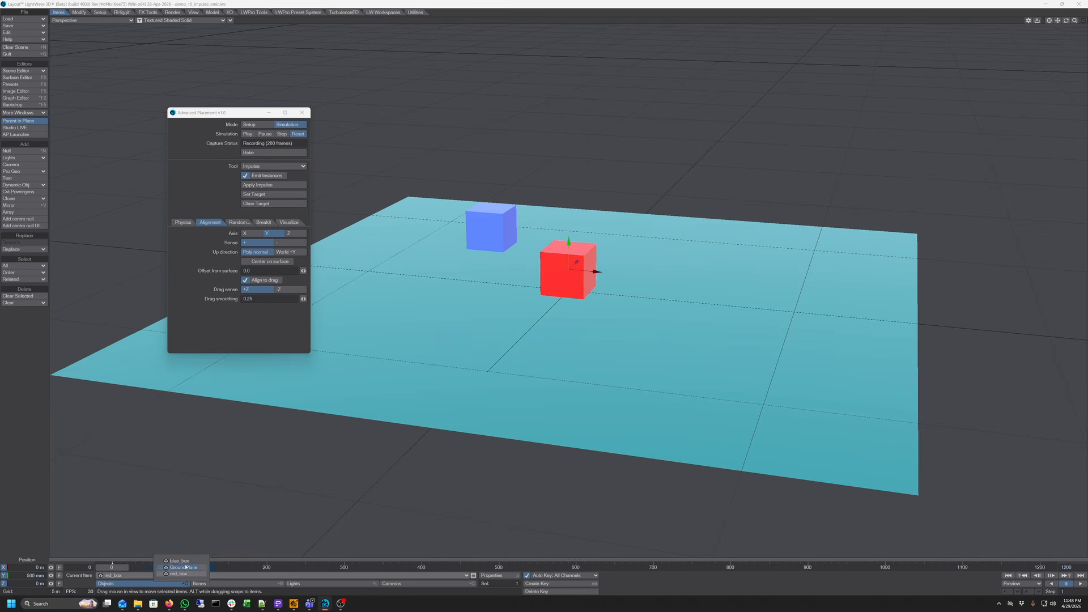
# Inspect the blue box's Physics settings and reselect the red box
pyautogui.click(186, 562)
pyautogui.click(184, 222)
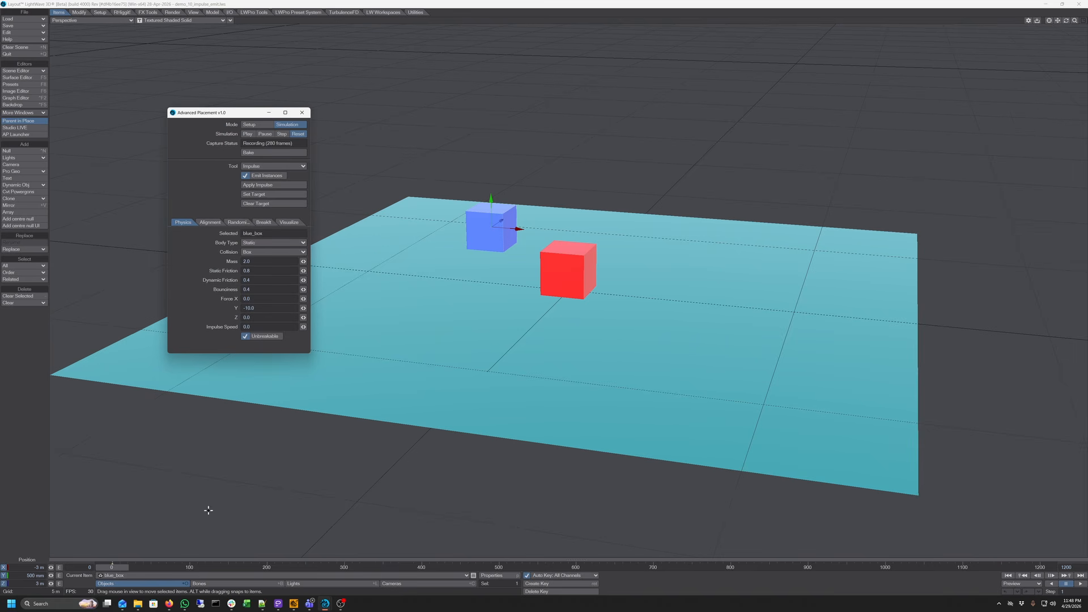
pyautogui.click(180, 588)
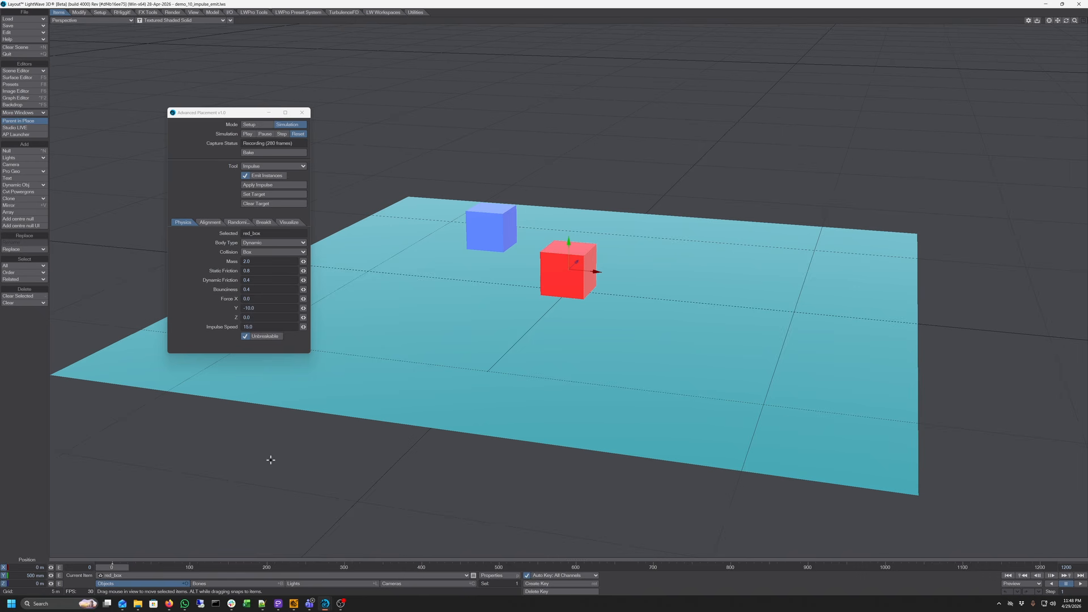
# Apply impulses repeatedly to fire red cube instances at the blue box target
pyautogui.click(266, 186)
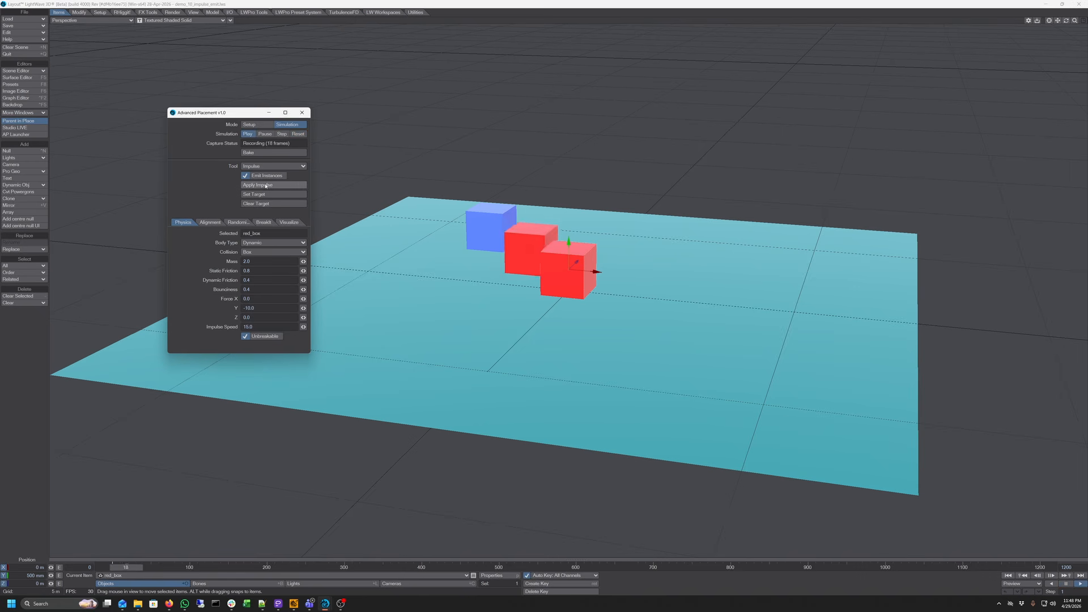
pyautogui.click(266, 186)
pyautogui.click(266, 186)
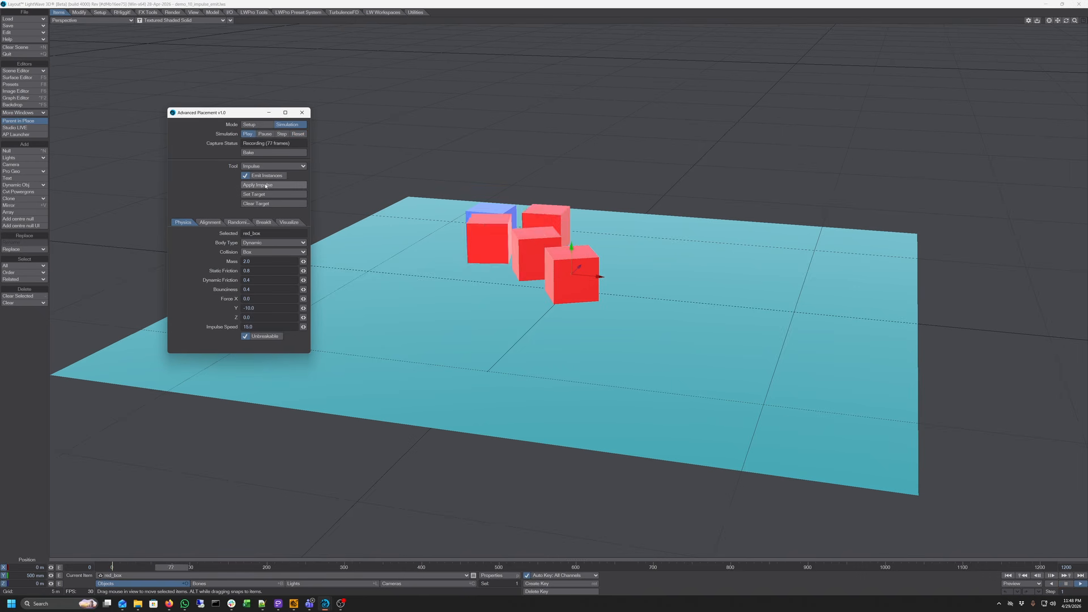
pyautogui.click(266, 186)
pyautogui.click(266, 186)
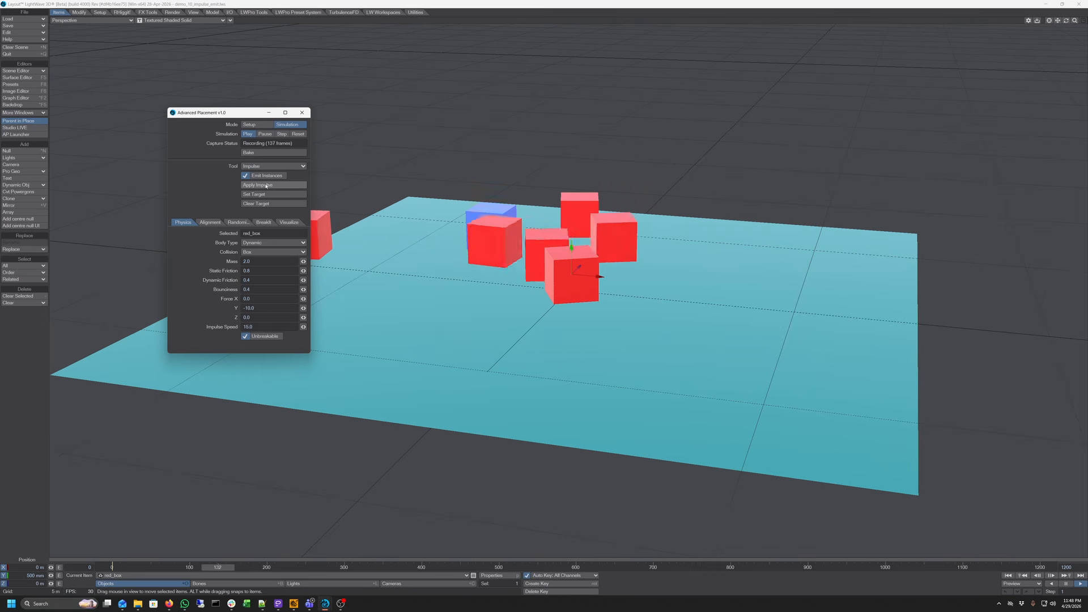
pyautogui.click(266, 186)
pyautogui.click(266, 186)
pyautogui.click(266, 186)
pyautogui.click(266, 186)
pyautogui.click(266, 186)
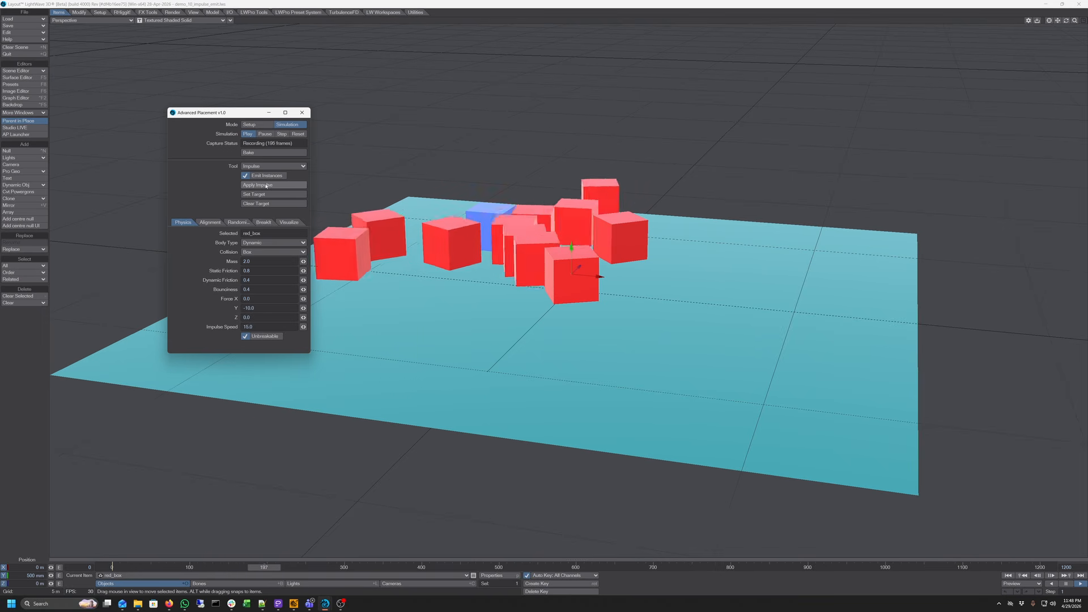
pyautogui.click(266, 186)
pyautogui.click(265, 186)
pyautogui.click(266, 186)
pyautogui.click(266, 186)
pyautogui.click(266, 186)
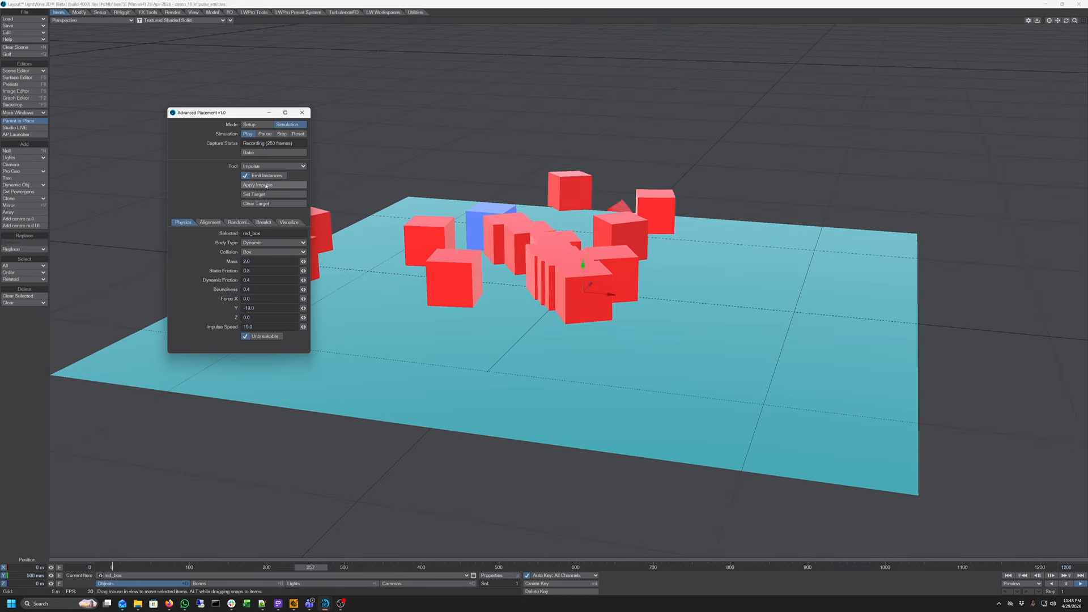
pyautogui.click(266, 186)
pyautogui.click(266, 186)
pyautogui.click(266, 186)
pyautogui.click(266, 186)
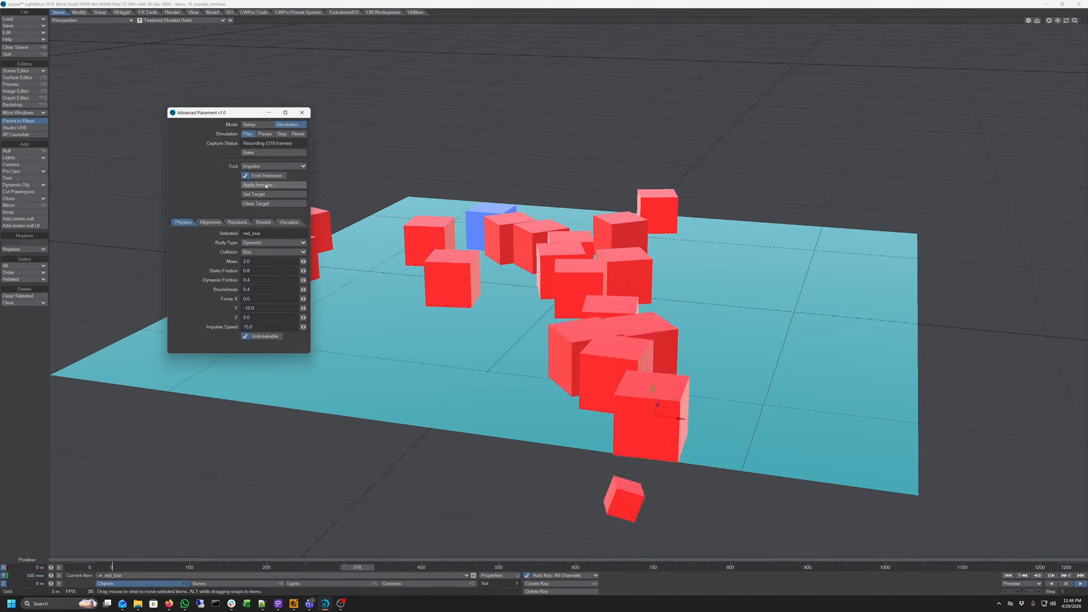
pyautogui.click(266, 185)
pyautogui.click(266, 186)
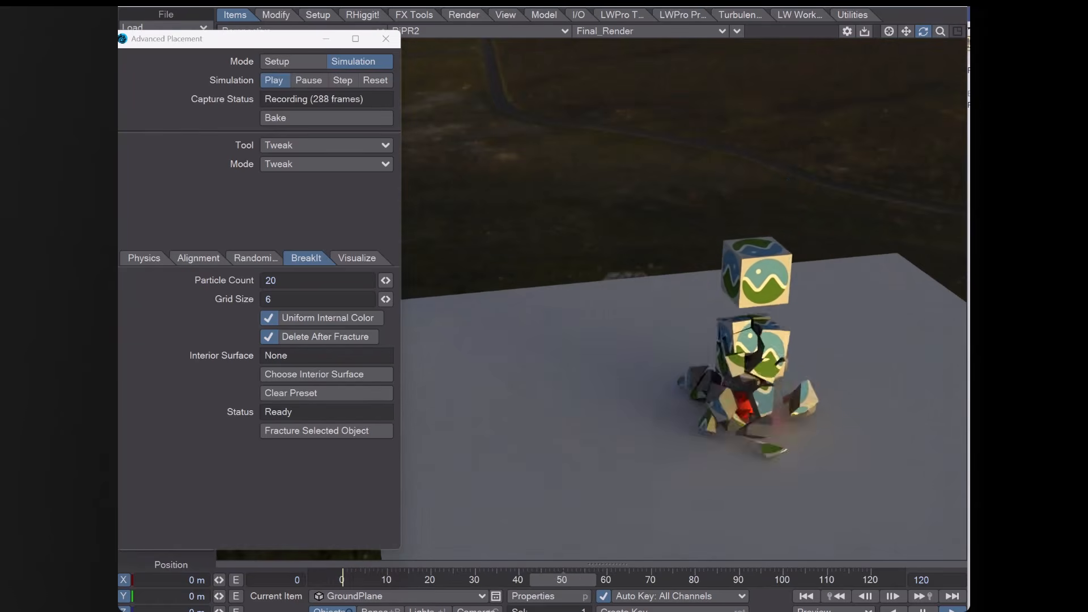
# Switch the viewport render mode to RiPR2 in the new textured-box scene
pyautogui.moveTo(923, 31); pyautogui.dragTo(962, 32)
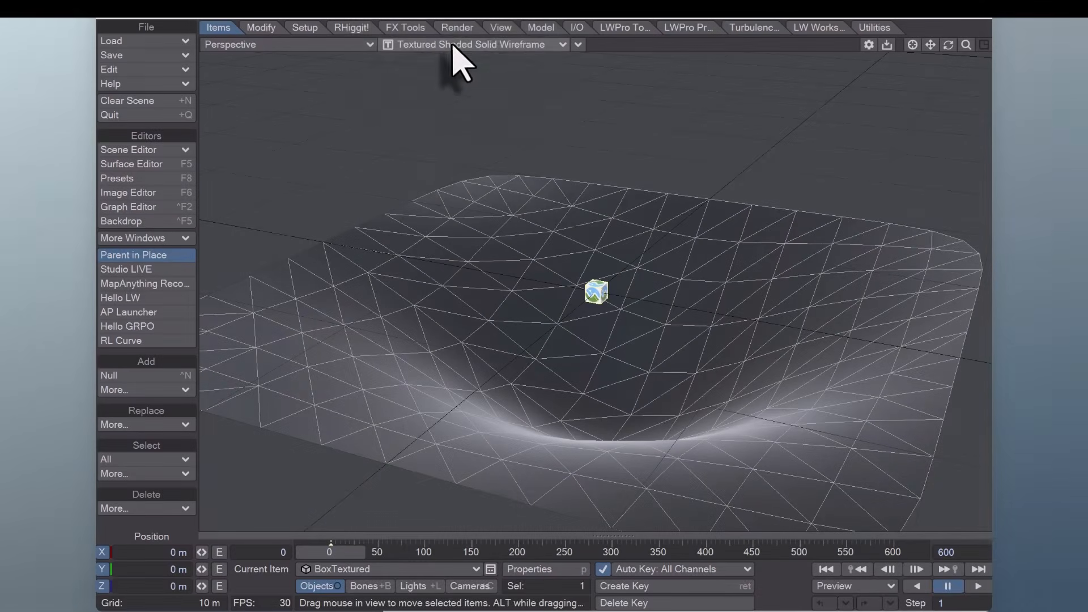
pyautogui.click(454, 45)
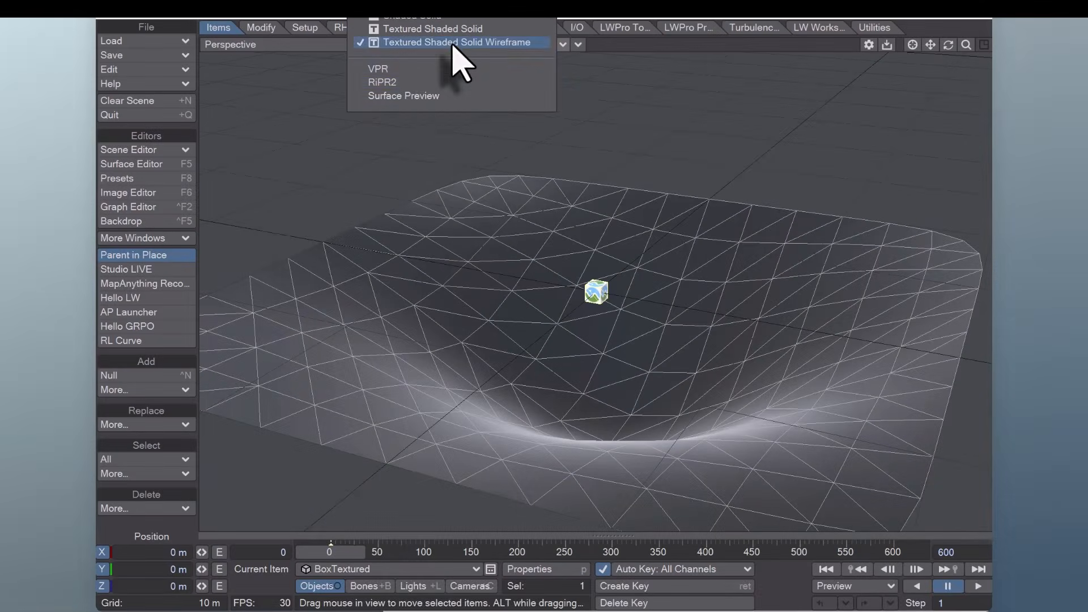
pyautogui.click(429, 82)
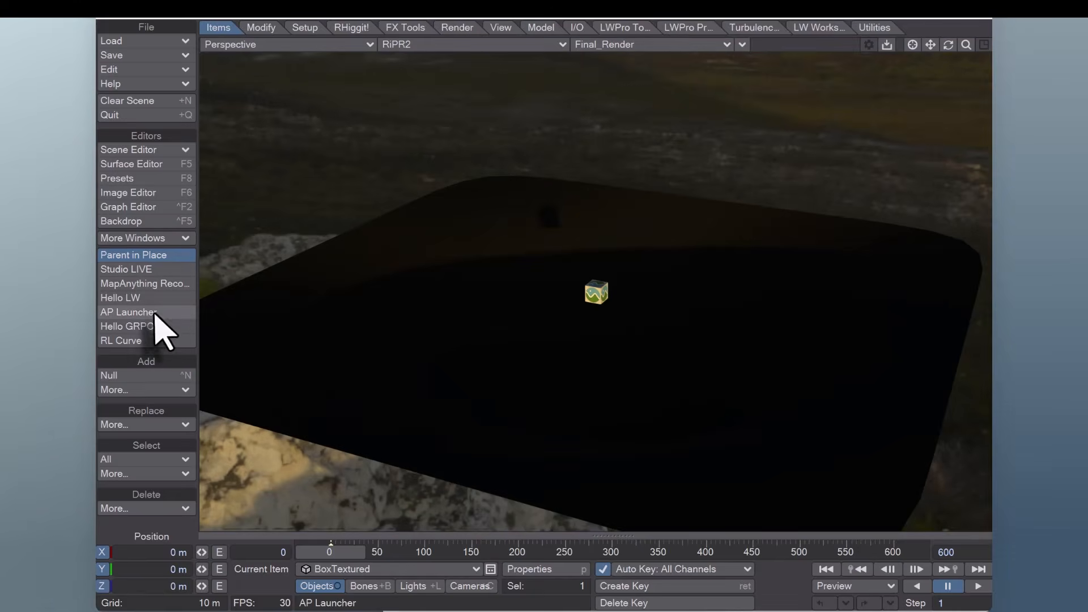
# Open the Advanced Placement window, show the Alignment settings, and set the Tool to Grow
pyautogui.click(156, 313)
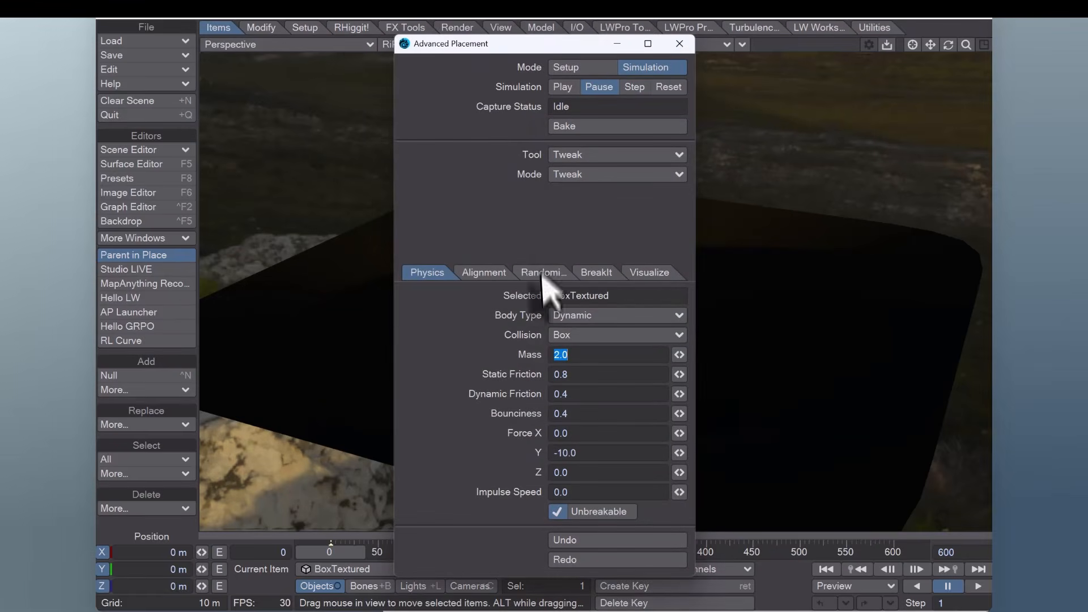
pyautogui.click(484, 274)
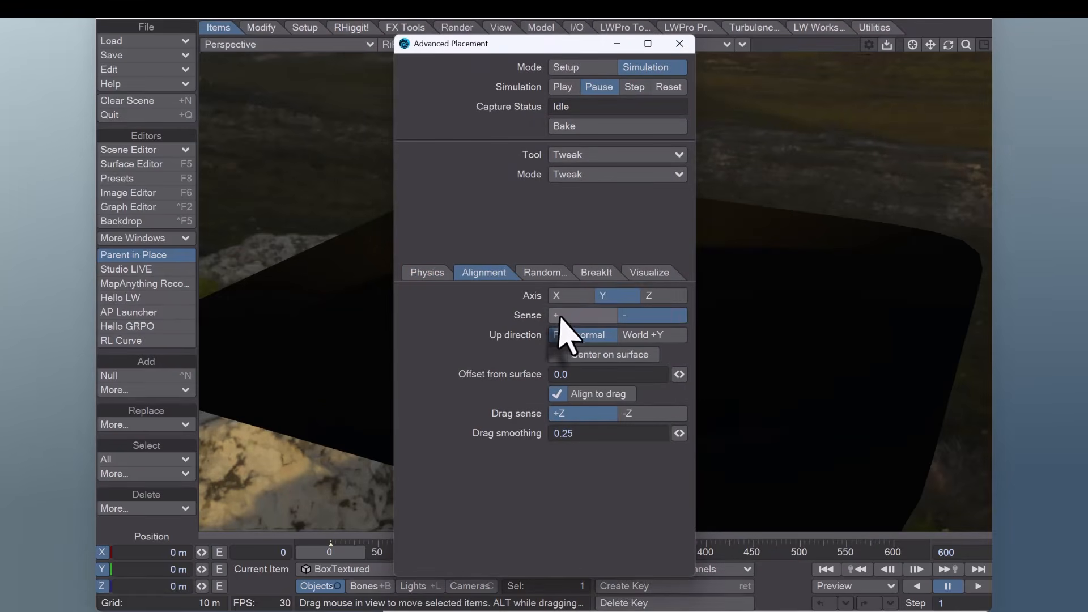
pyautogui.click(569, 155)
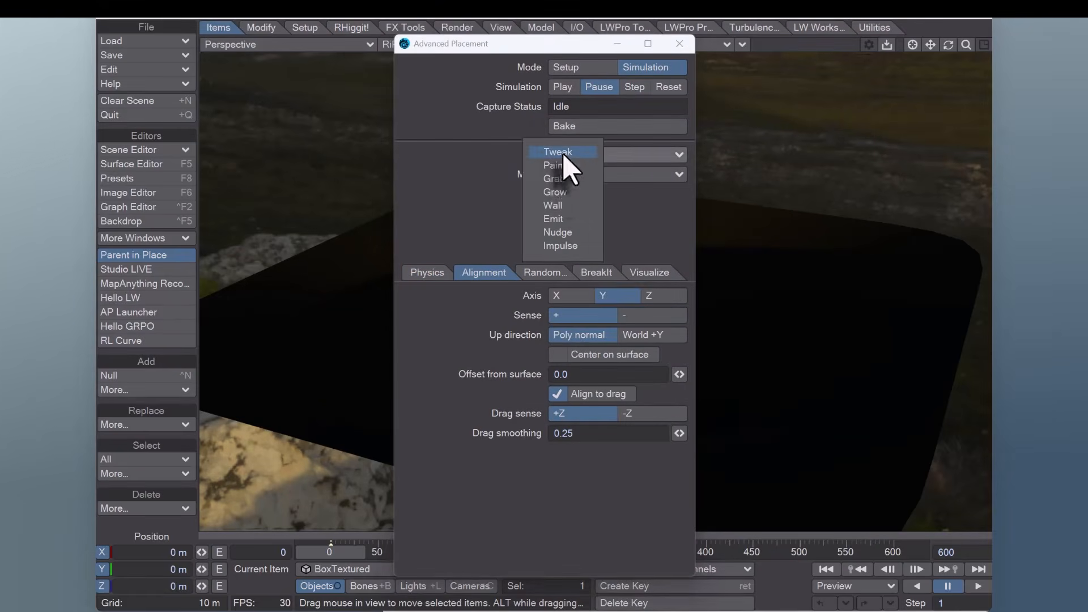
pyautogui.click(569, 193)
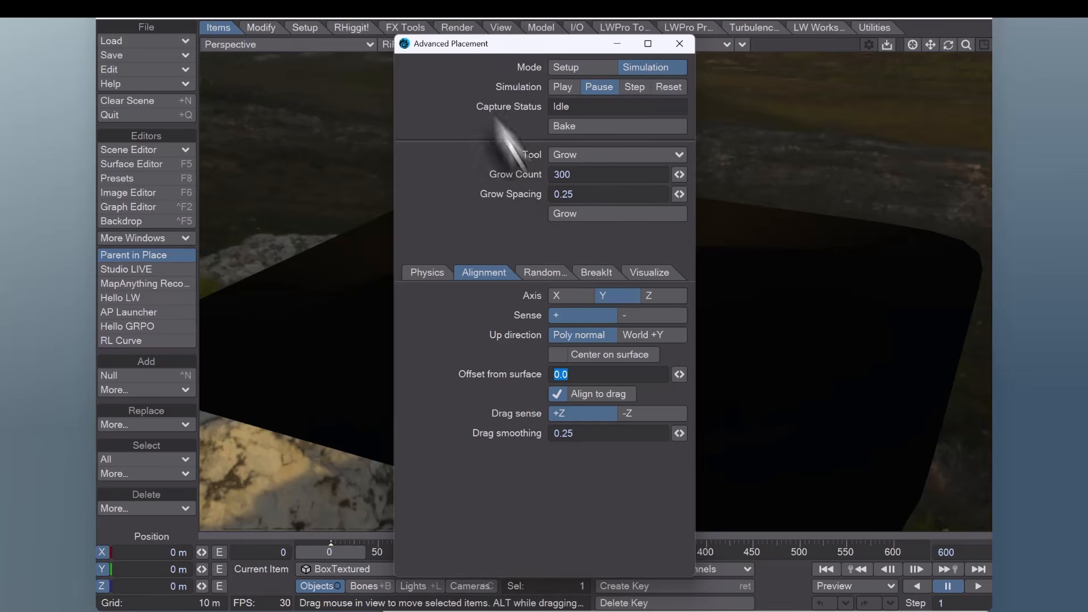
# Move the Advanced Placement window aside while the box column grows
pyautogui.moveTo(478, 46); pyautogui.dragTo(251, 86)
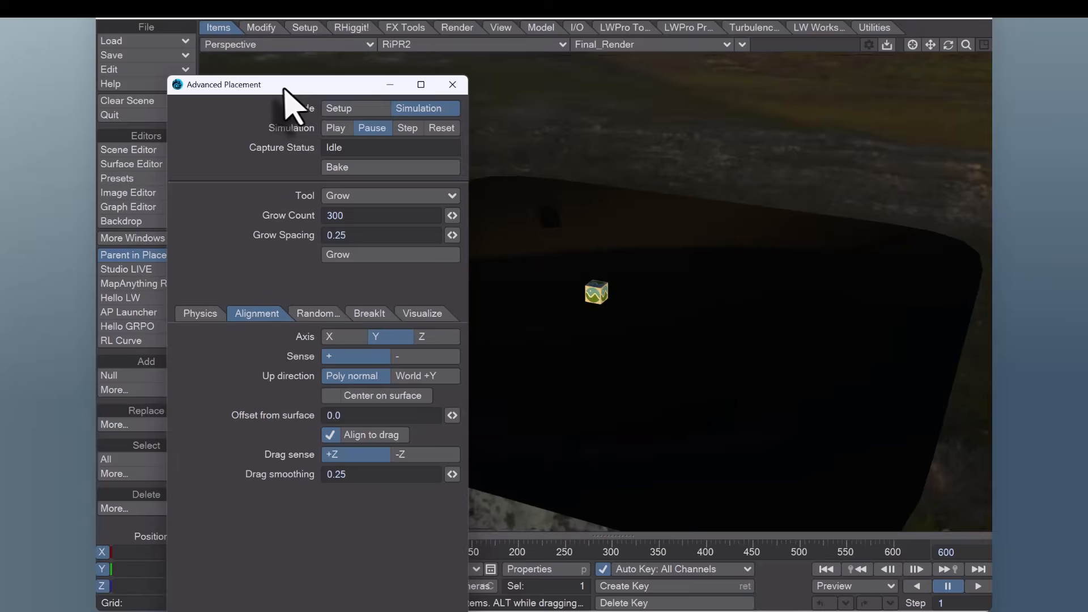
pyautogui.moveTo(283, 89); pyautogui.dragTo(267, 78)
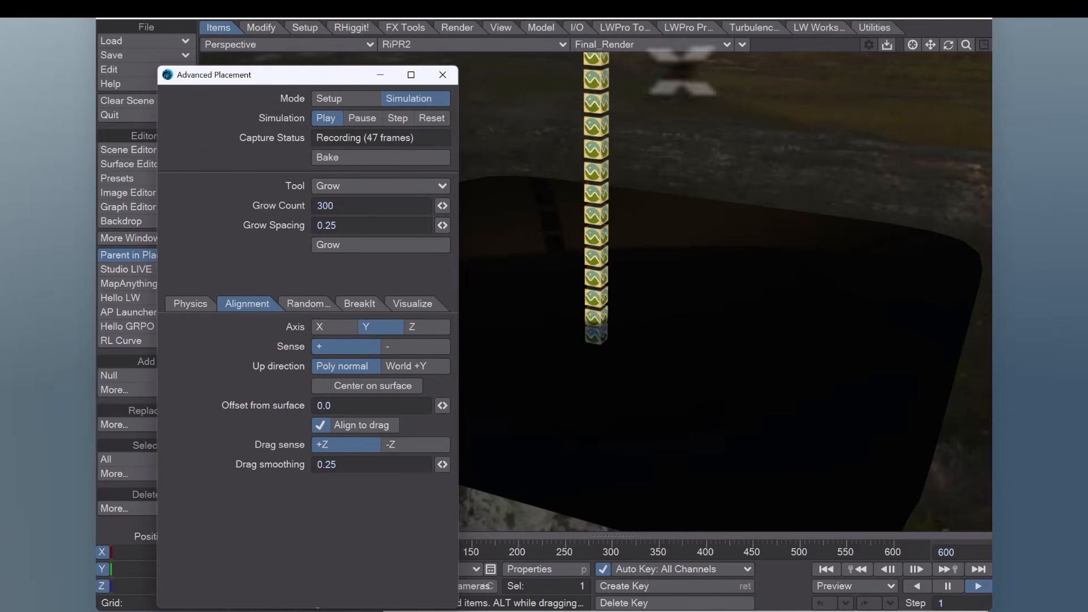
pyautogui.moveTo(966, 45); pyautogui.dragTo(986, 46)
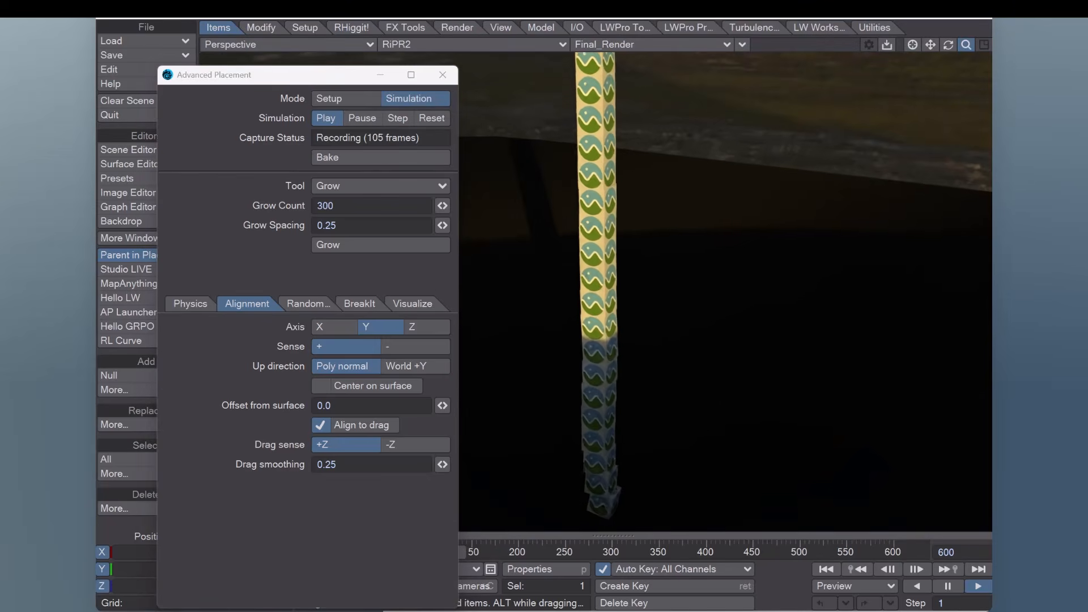
# Open the Advanced Placement window from AP Launcher in the HellBoy scene and move it aside
pyautogui.moveTo(313, 76); pyautogui.dragTo(134, 112)
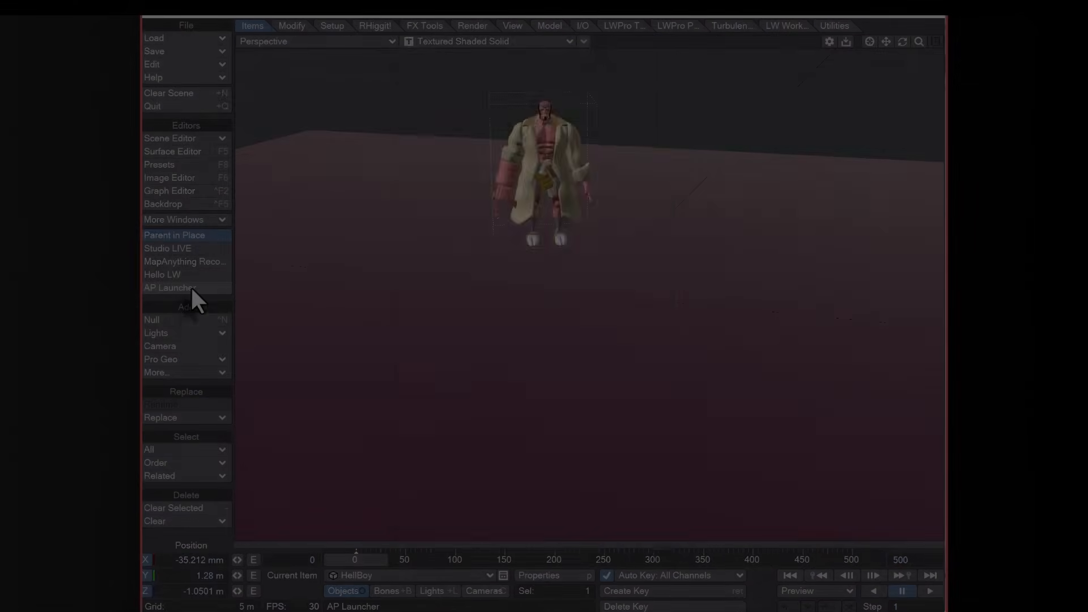
pyautogui.click(189, 288)
pyautogui.moveTo(517, 70); pyautogui.dragTo(299, 68)
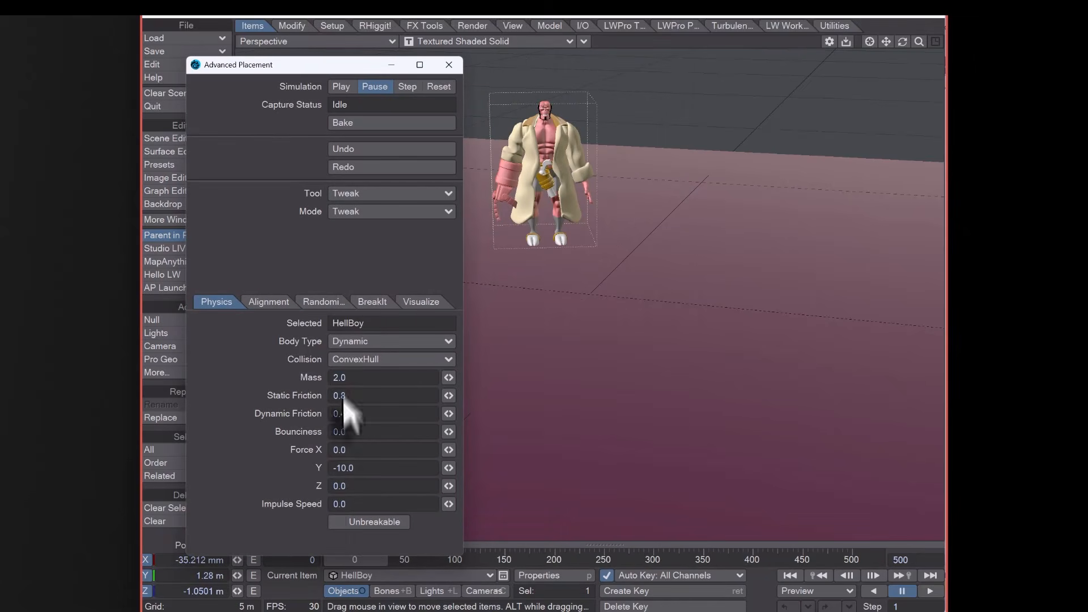
# Open the BreakIt settings and enable Uniform Internal Color
pyautogui.click(365, 303)
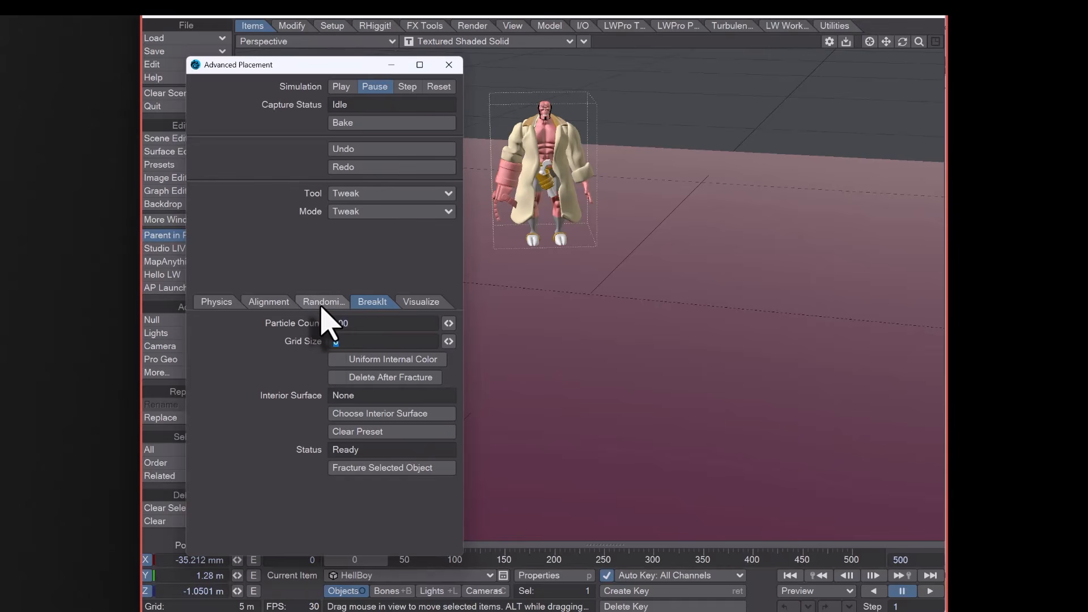
pyautogui.click(381, 364)
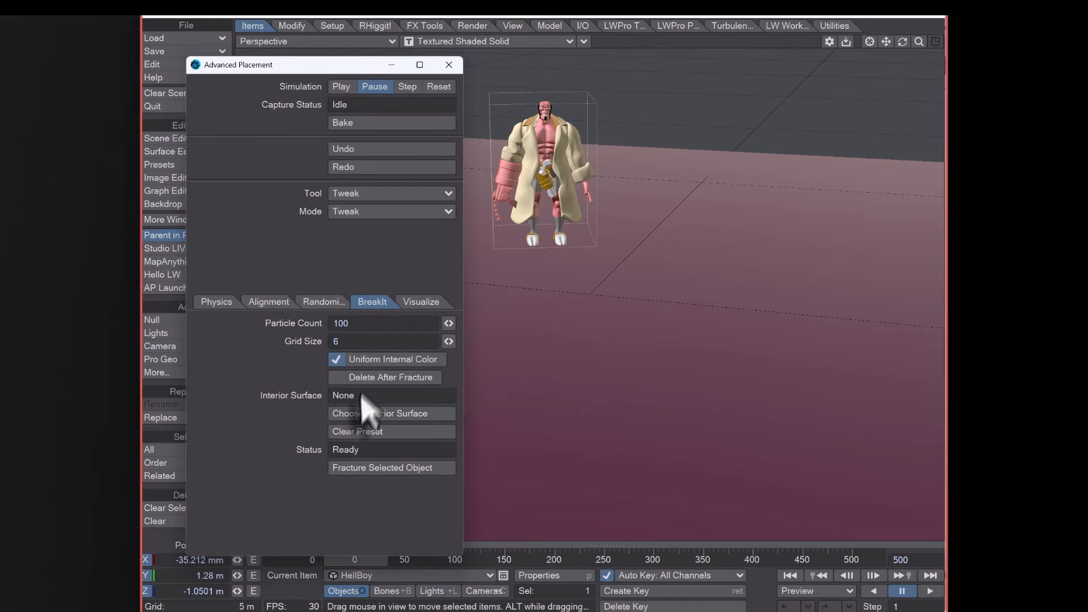
# Browse the built-in Metal surface presets for the interior surface, then close the preset browser
pyautogui.click(362, 415)
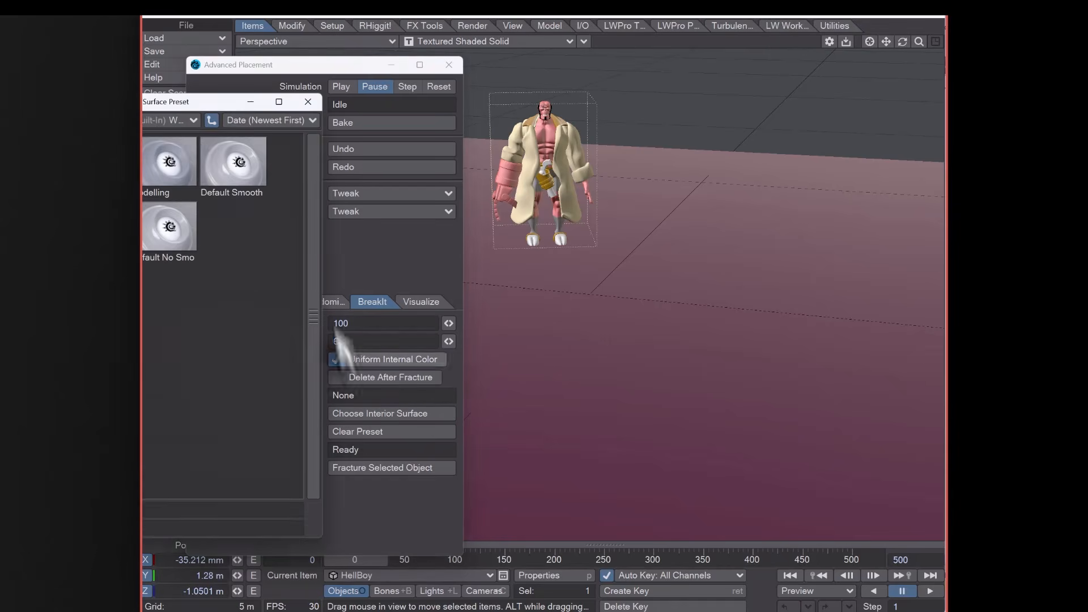
pyautogui.click(193, 120)
pyautogui.moveTo(218, 120)
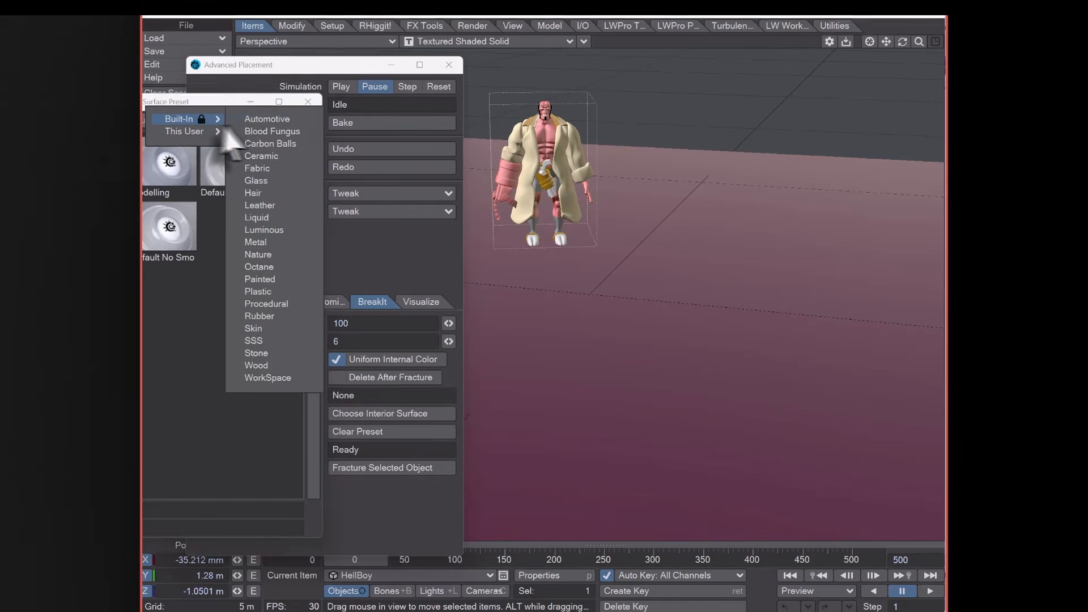
pyautogui.click(272, 244)
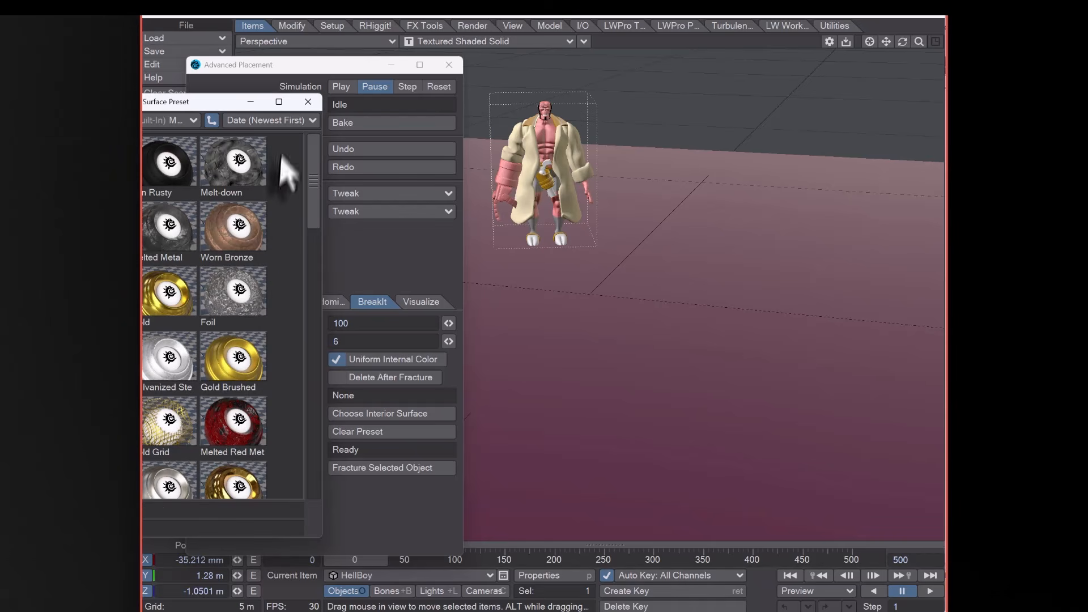
pyautogui.click(308, 102)
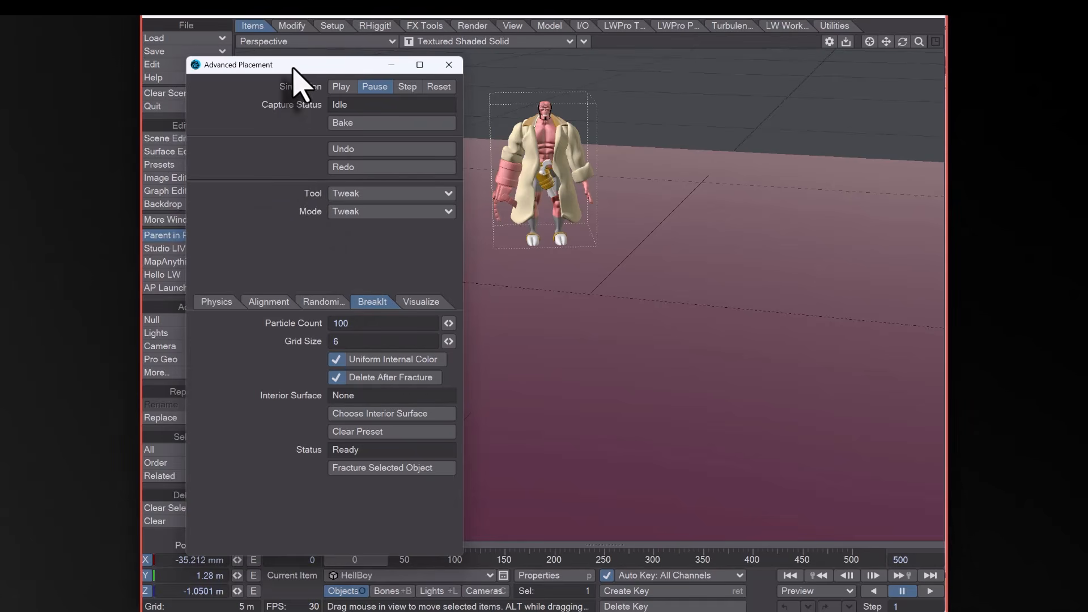
# Clear the original HellBoy object from the scene, confirming the removal
pyautogui.press('-')
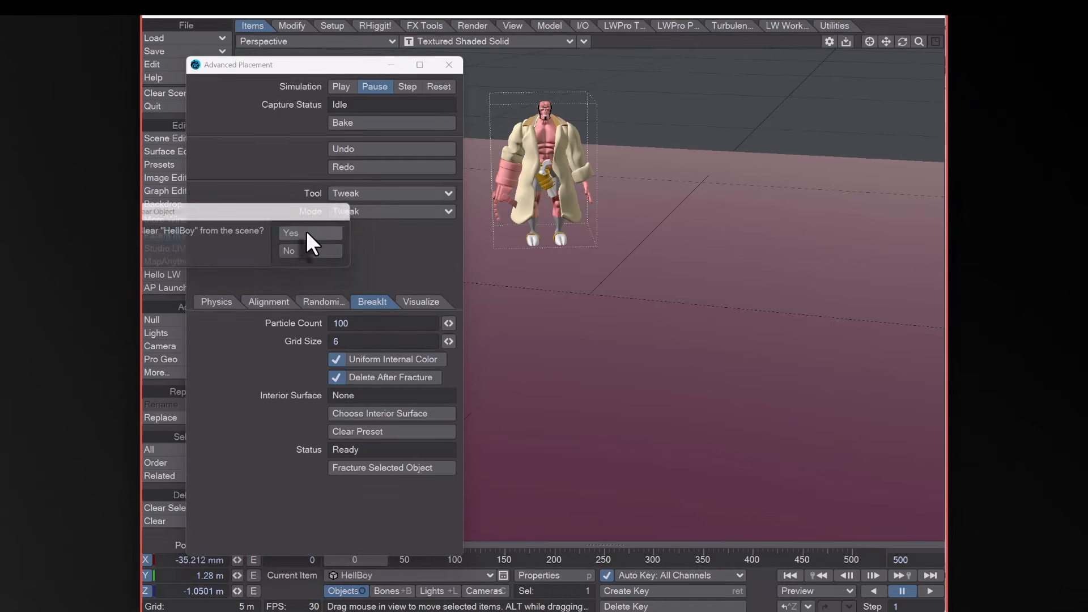
pyautogui.click(311, 234)
# Play the simulation so the fractured HellBoy pieces fall, then bake the recorded frames
pyautogui.moveTo(302, 70); pyautogui.dragTo(240, 76)
pyautogui.click(278, 93)
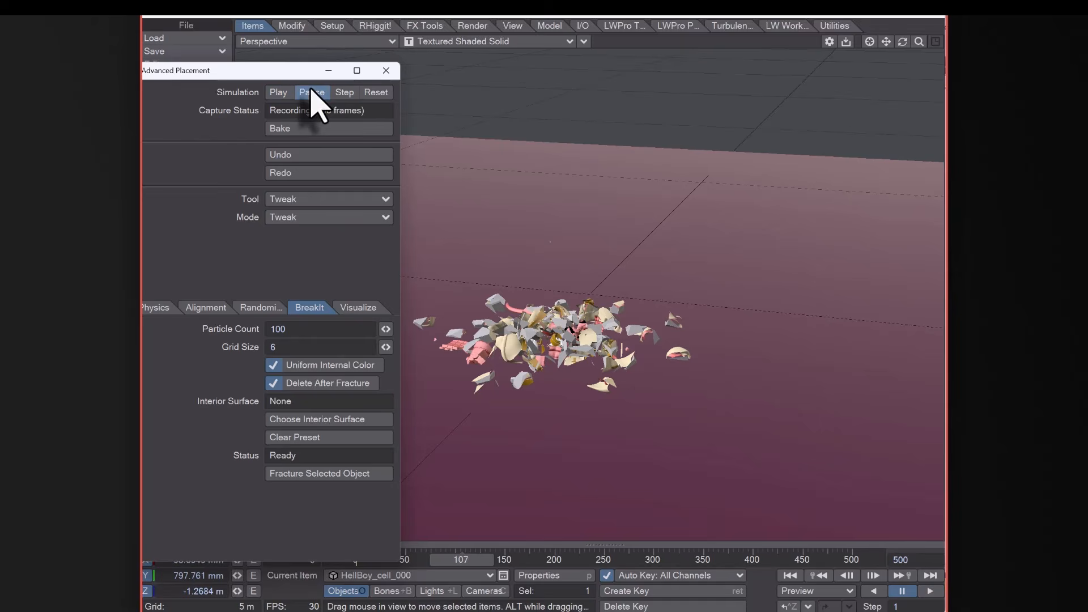
pyautogui.click(297, 132)
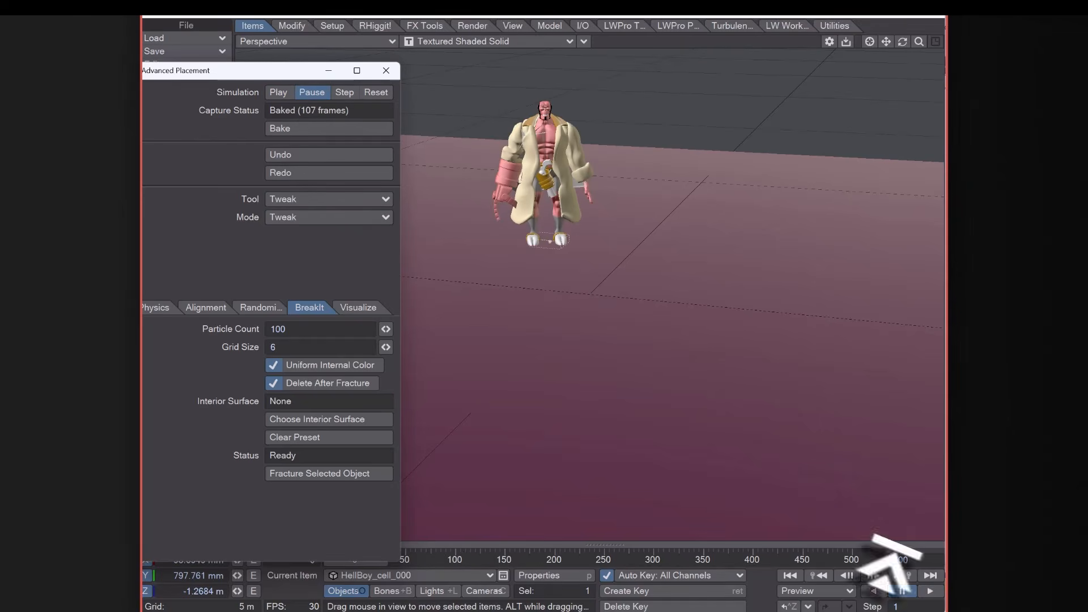
# Play back the baked fracture animation and switch the viewport render mode to VPR
pyautogui.click(930, 591)
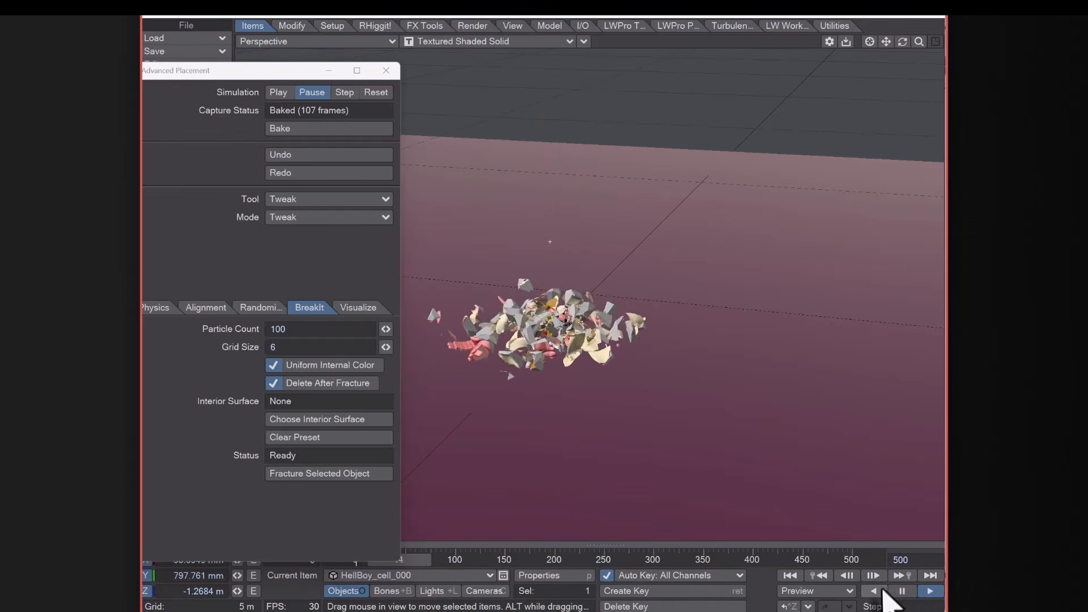
pyautogui.click(904, 592)
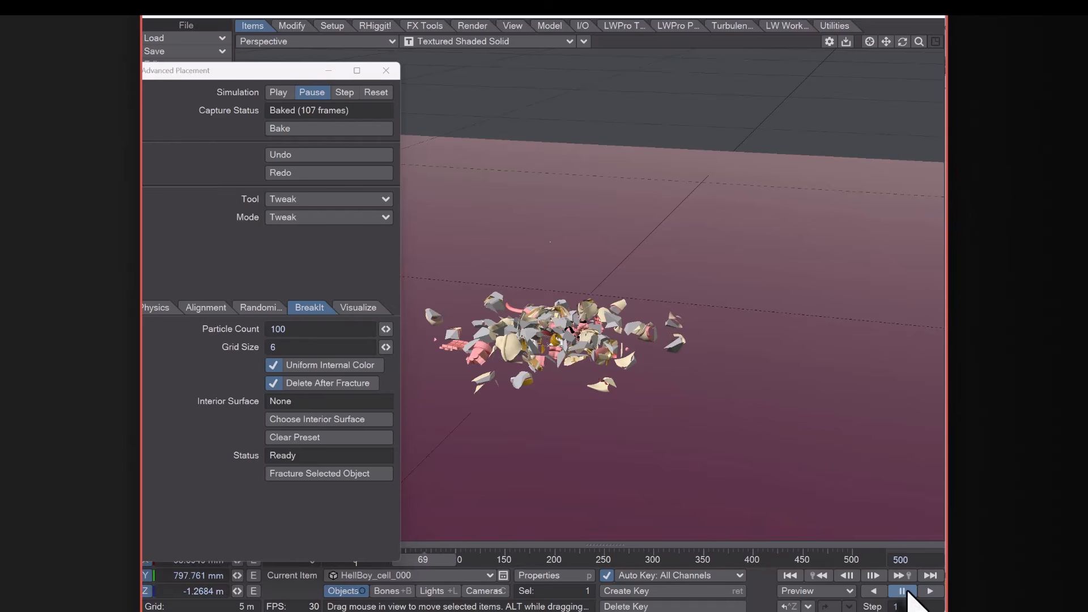
pyautogui.click(454, 42)
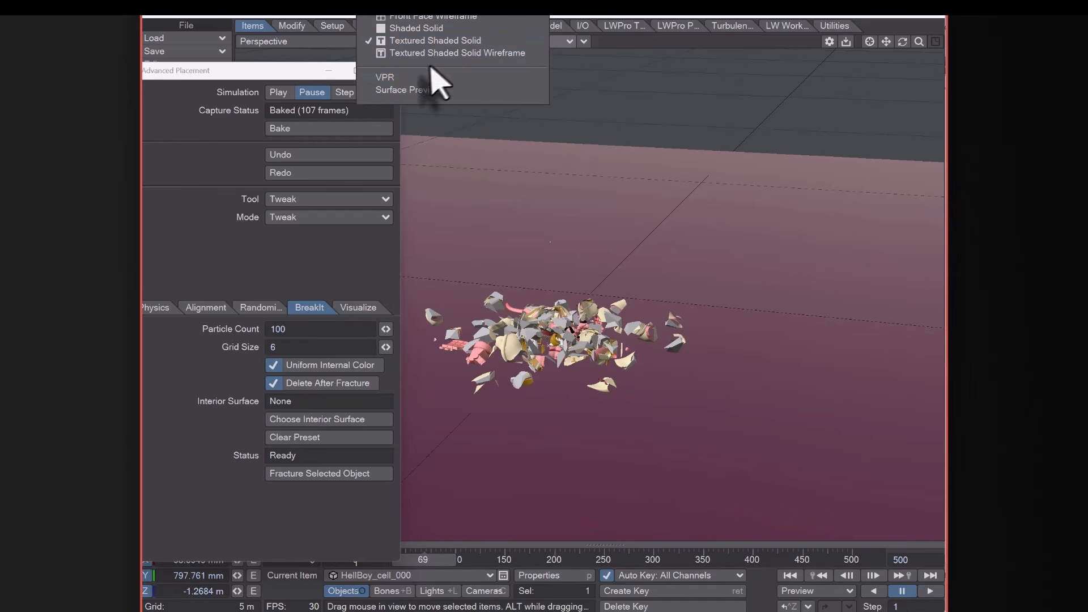
pyautogui.click(415, 78)
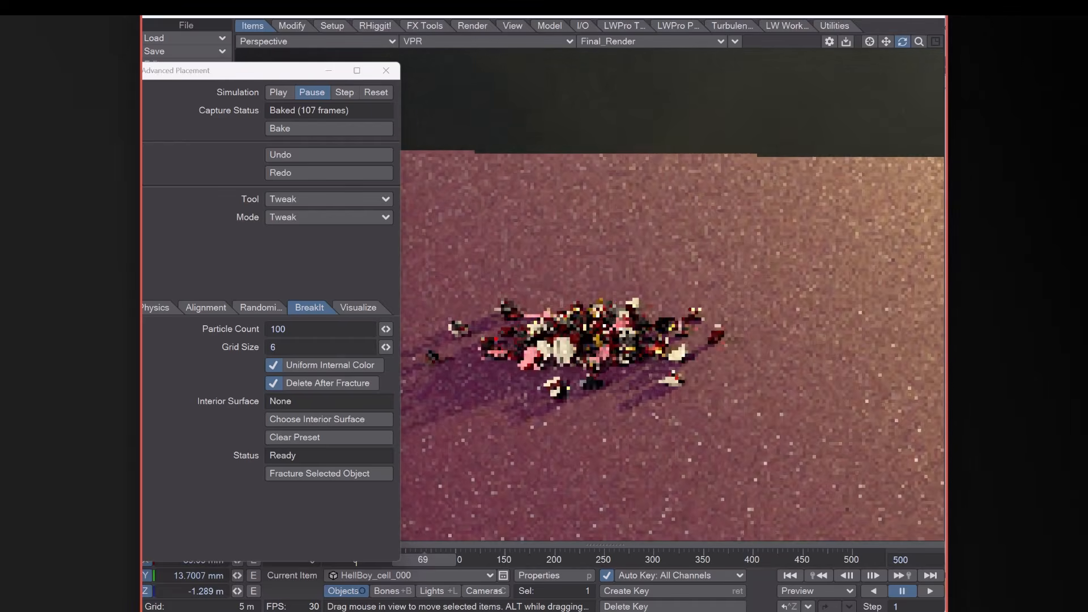
pyautogui.moveTo(923, 45); pyautogui.dragTo(928, 51)
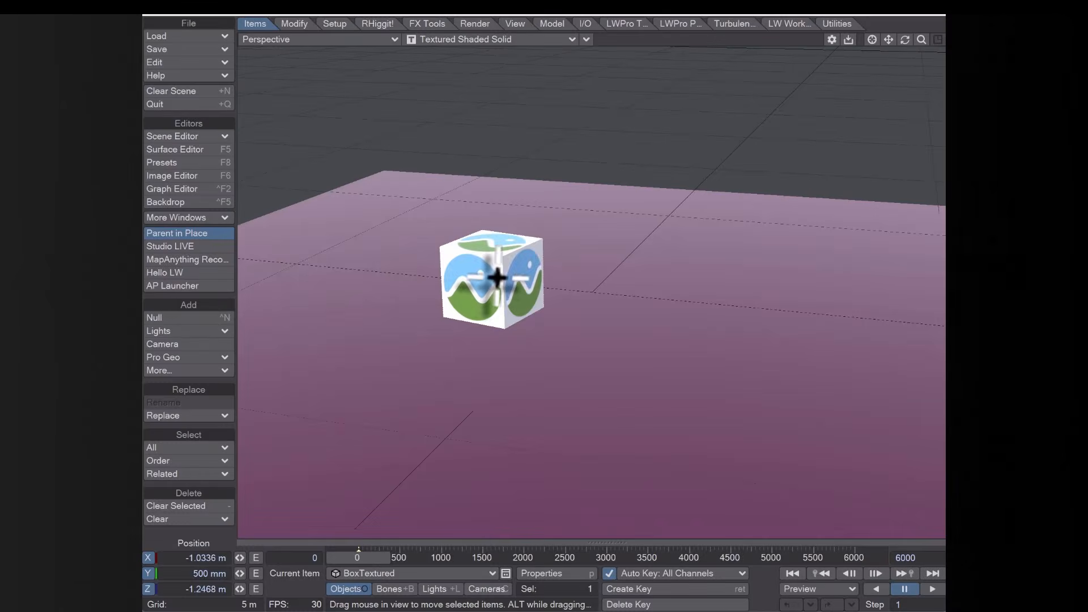
# Move the textured box further back across the ground plane
pyautogui.moveTo(497, 278); pyautogui.dragTo(419, 278)
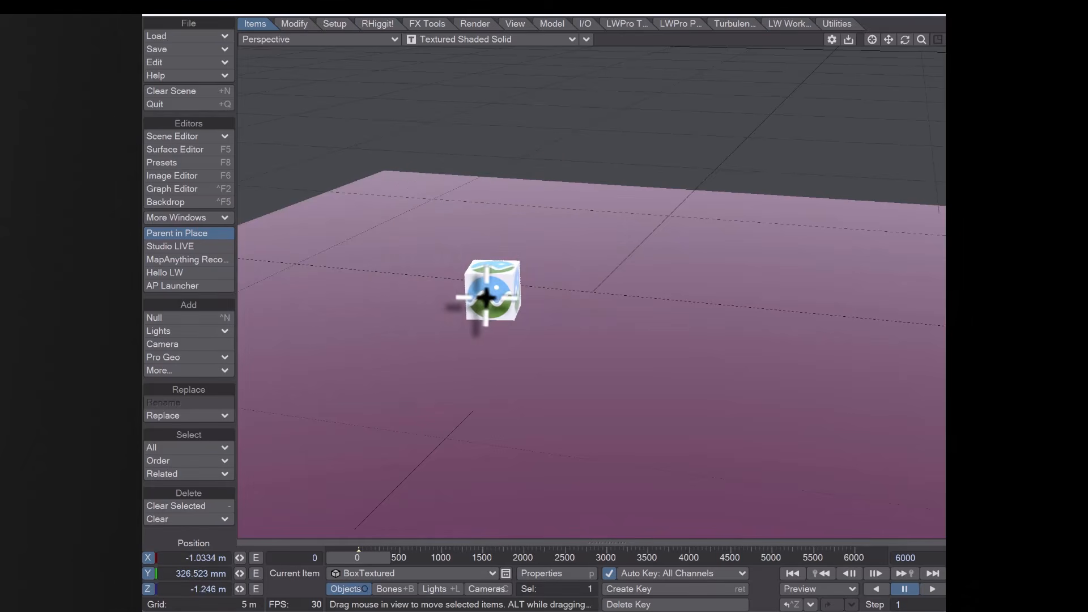
pyautogui.moveTo(486, 297); pyautogui.dragTo(727, 222)
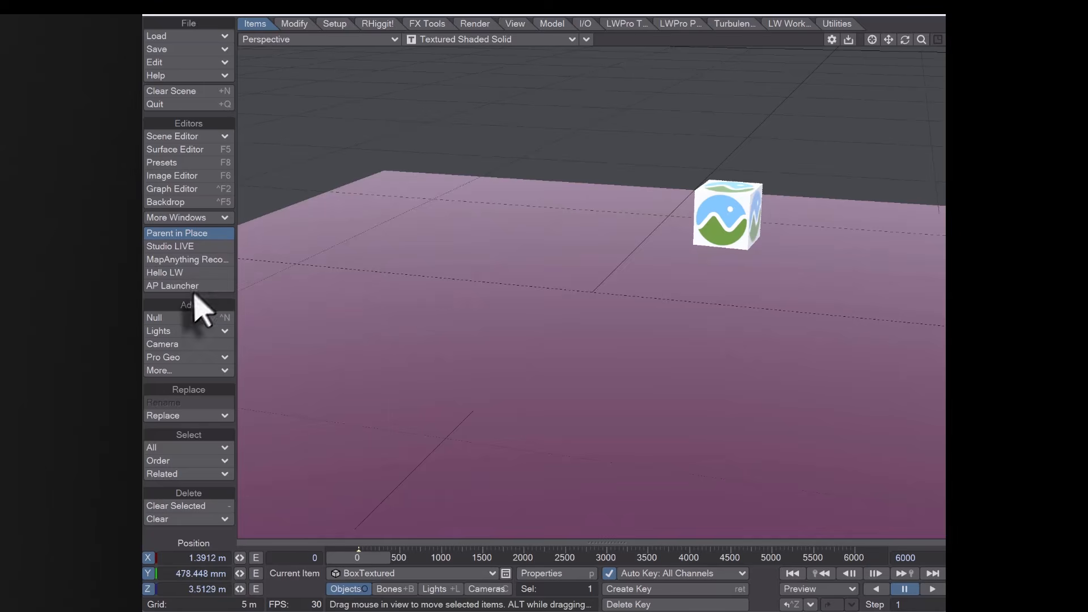
# Open Advanced Placement and paint textured box instances in a ring on the ground with the Paint tool
pyautogui.click(195, 287)
pyautogui.moveTo(520, 112); pyautogui.dragTo(217, 157)
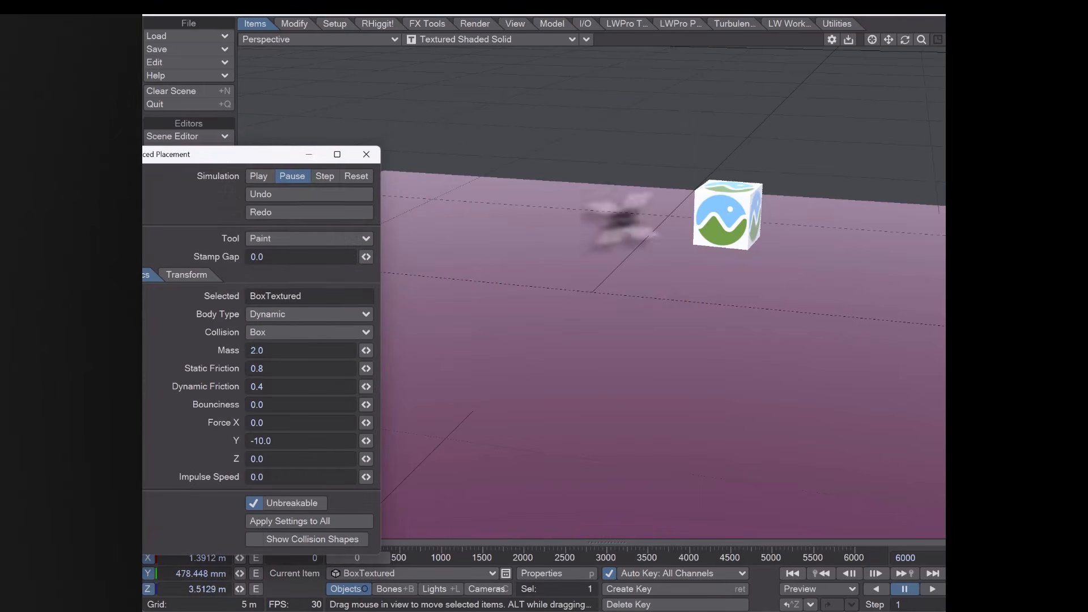
pyautogui.moveTo(469, 225)
pyautogui.mouseDown()
pyautogui.moveTo(499, 335)
pyautogui.moveTo(777, 295)
pyautogui.moveTo(845, 244)
pyautogui.moveTo(722, 397)
pyautogui.moveTo(627, 306)
pyautogui.mouseUp()
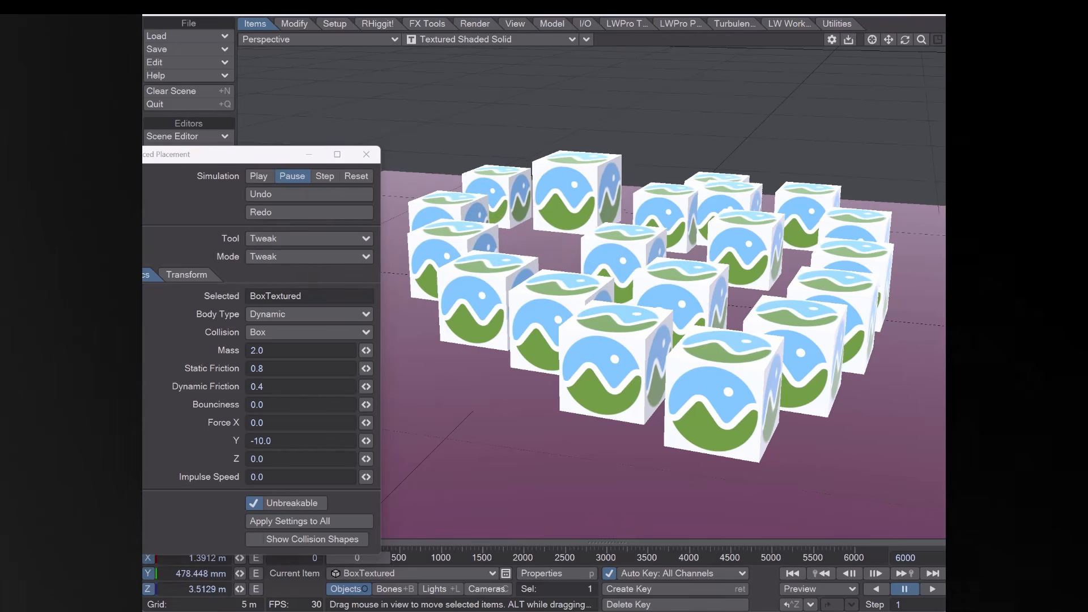
# Enlarge a front box with the Grab tool and move the Advanced Placement window out of view
pyautogui.moveTo(608, 374); pyautogui.dragTo(640, 372)
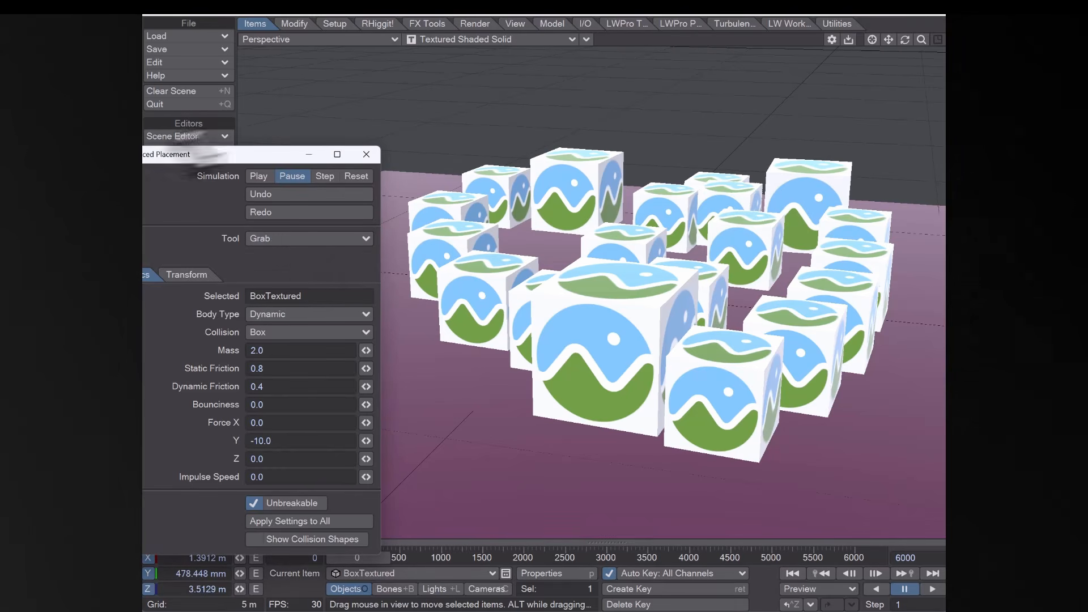
pyautogui.moveTo(186, 159); pyautogui.dragTo(0, 184)
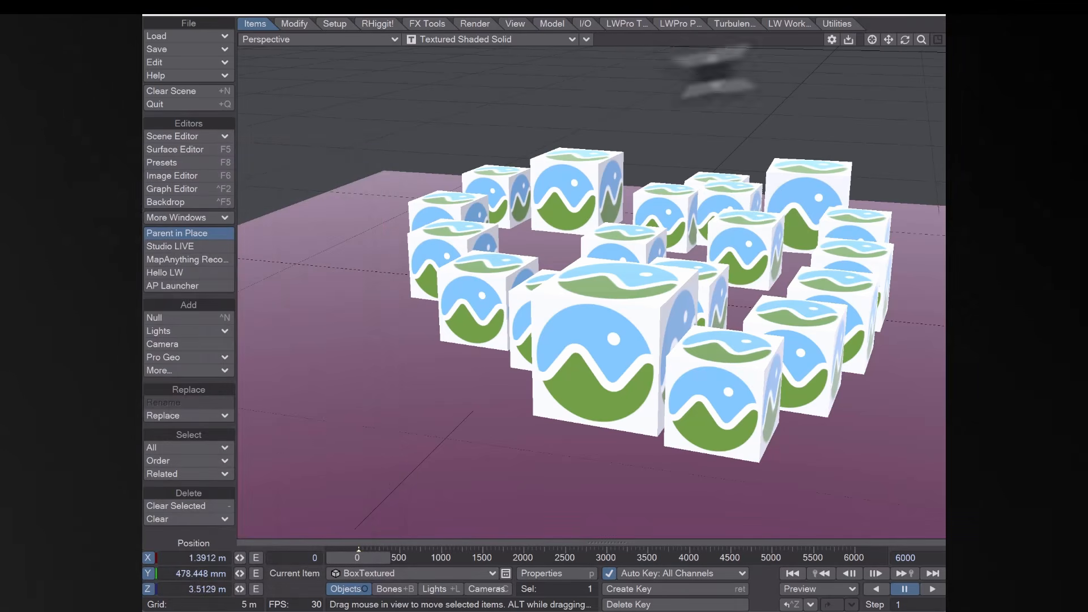
# Play the animation to watch the boxes tumble, orbiting the view around them
pyautogui.moveTo(905, 39); pyautogui.dragTo(856, 42)
pyautogui.click(933, 589)
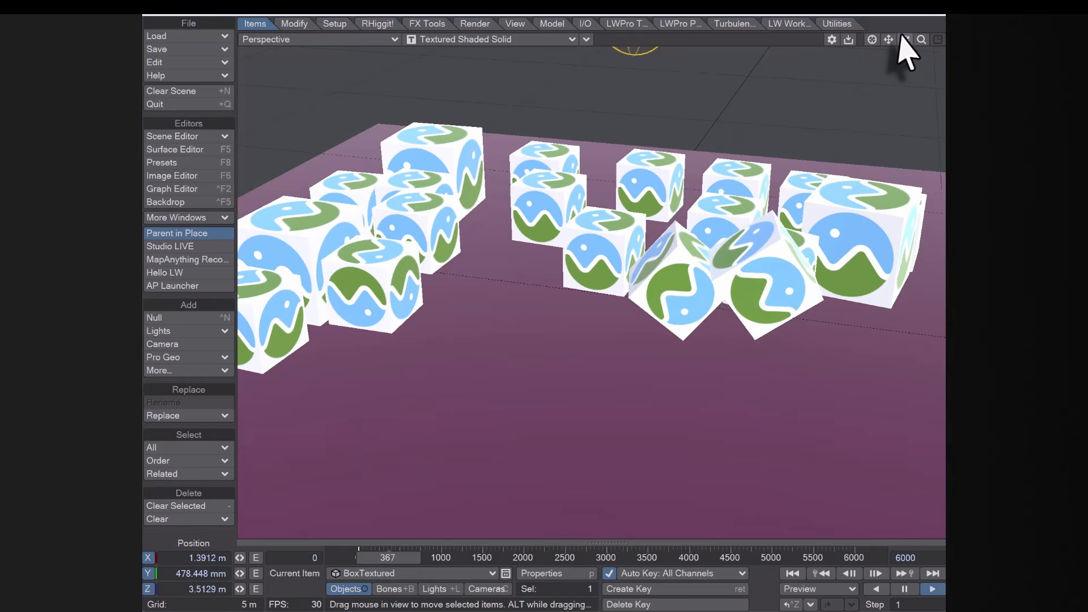
pyautogui.moveTo(905, 39); pyautogui.dragTo(886, 65)
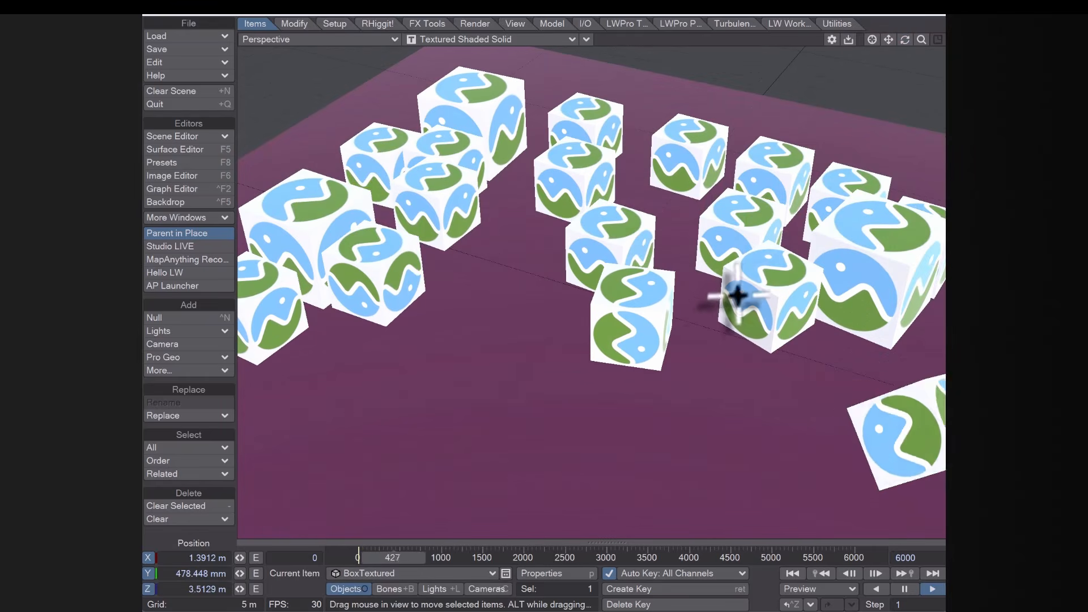